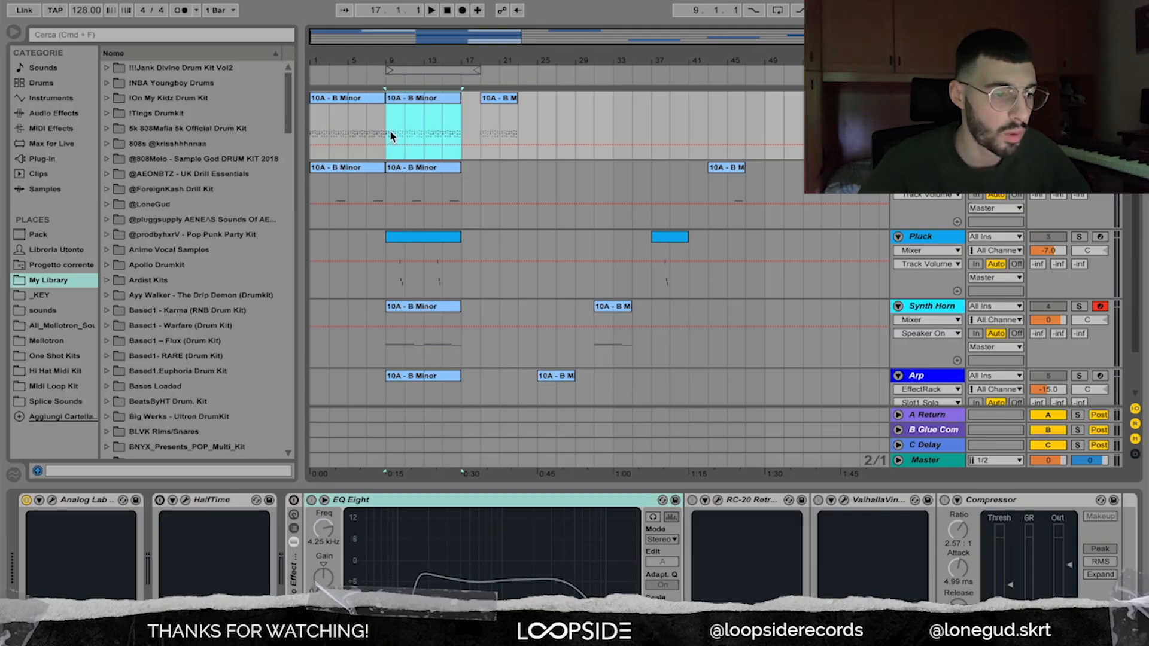
# Step: Set the playback start at bar 9 on the Synth track and switch on its audio effect rack
pyautogui.click(388, 129)
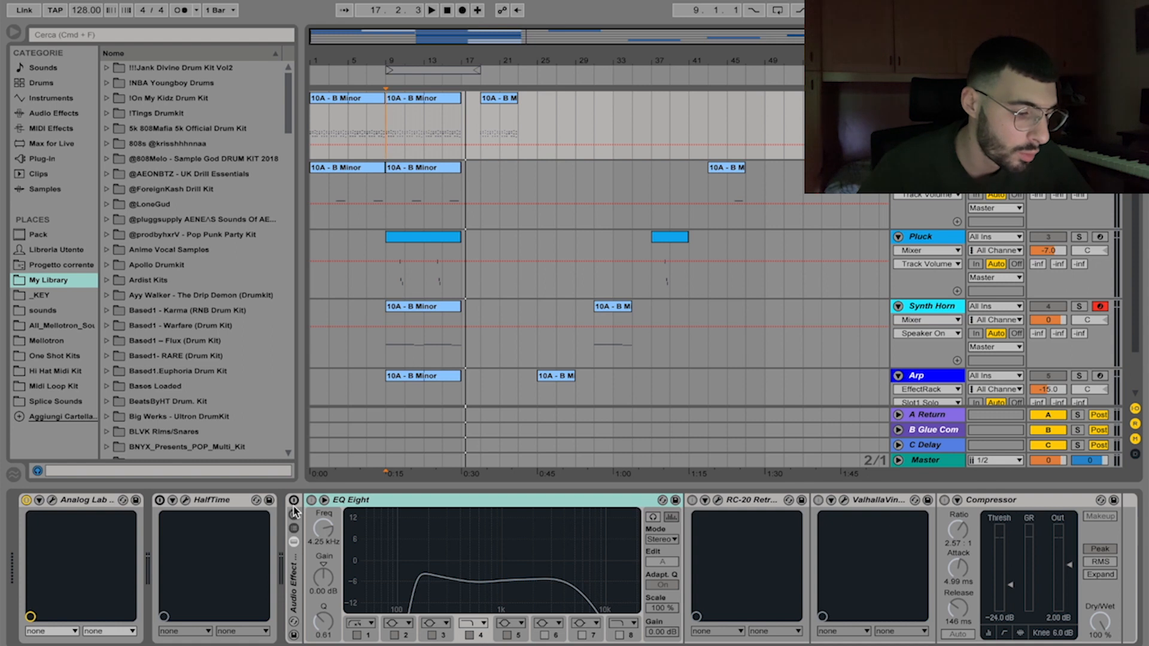
pyautogui.click(293, 501)
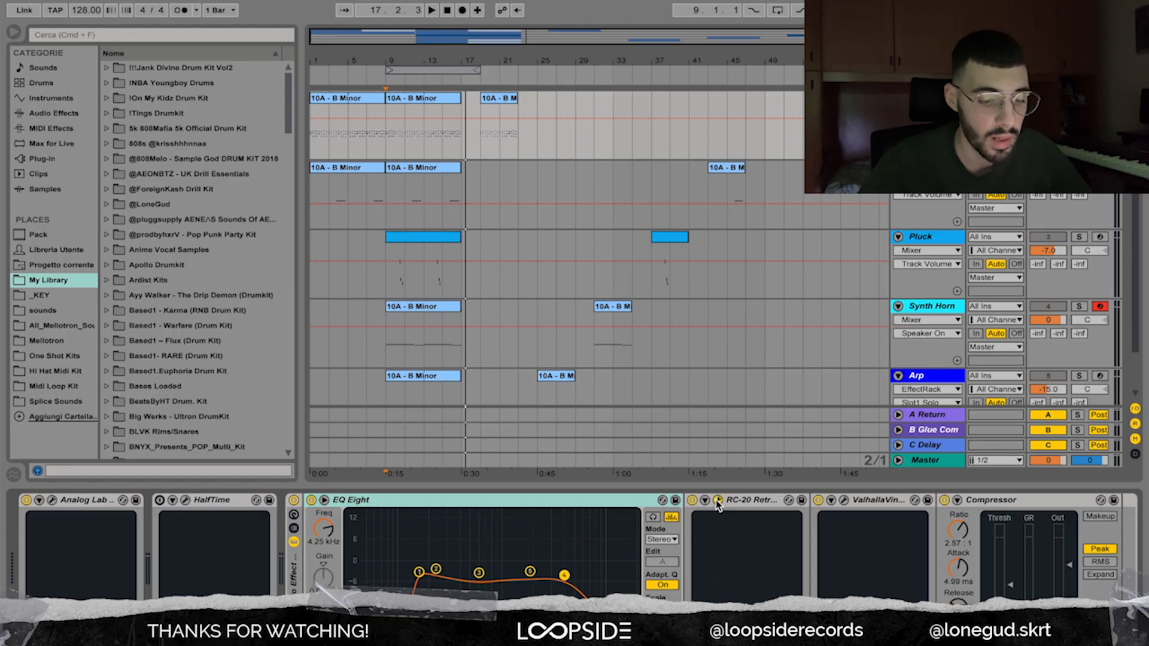
# Step: Examine the settings of the RC-20, ValhallaVintageVerb and HalfTime plug-ins on the Synth track
pyautogui.click(717, 499)
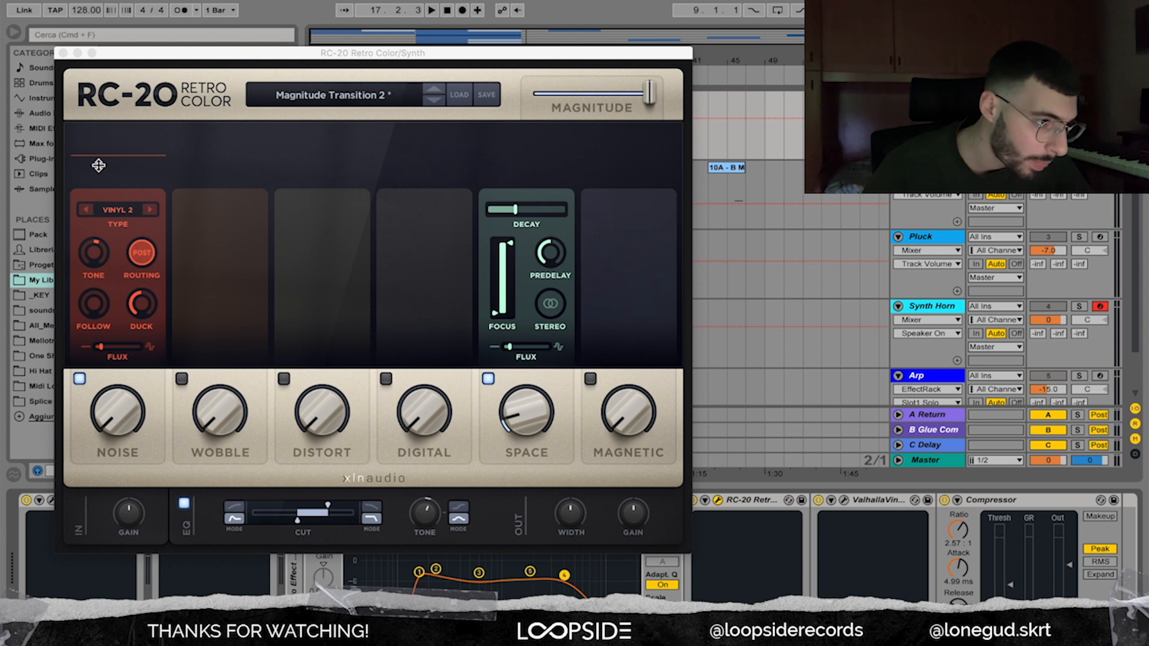
pyautogui.click(64, 54)
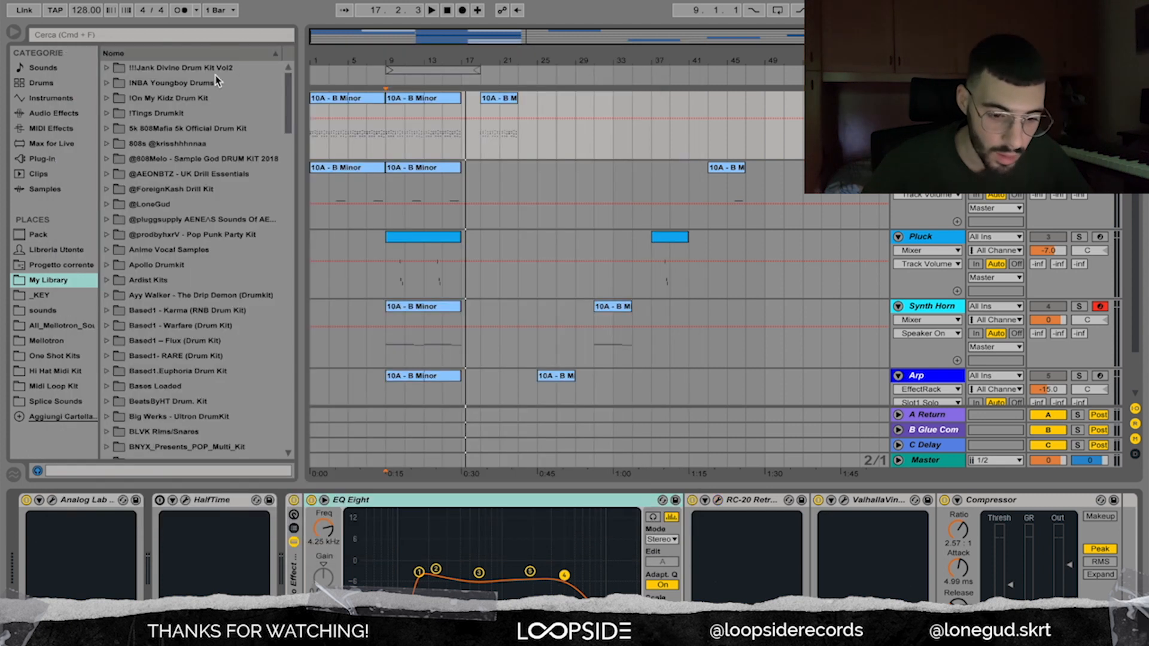
pyautogui.click(845, 501)
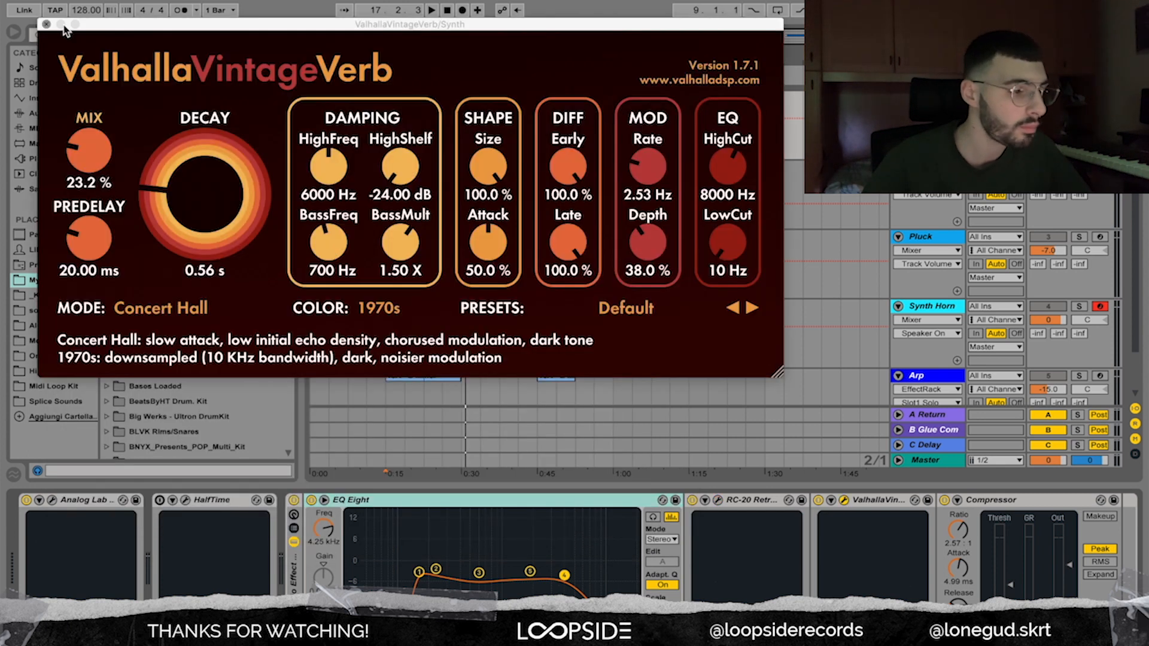
pyautogui.click(47, 25)
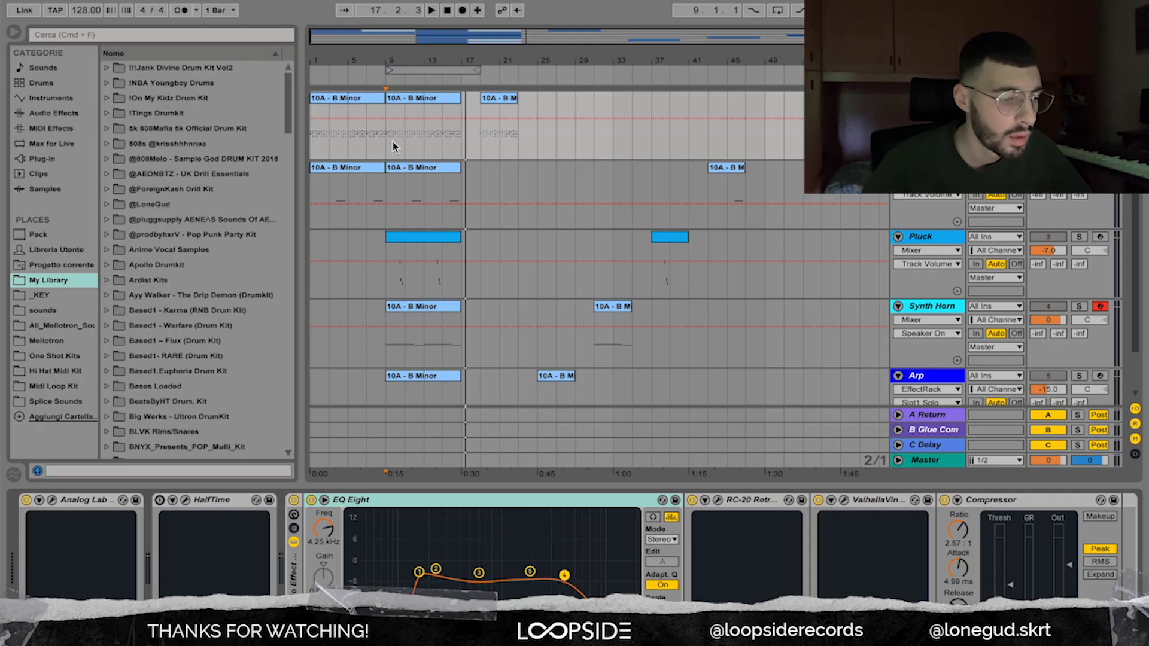
pyautogui.press('space')
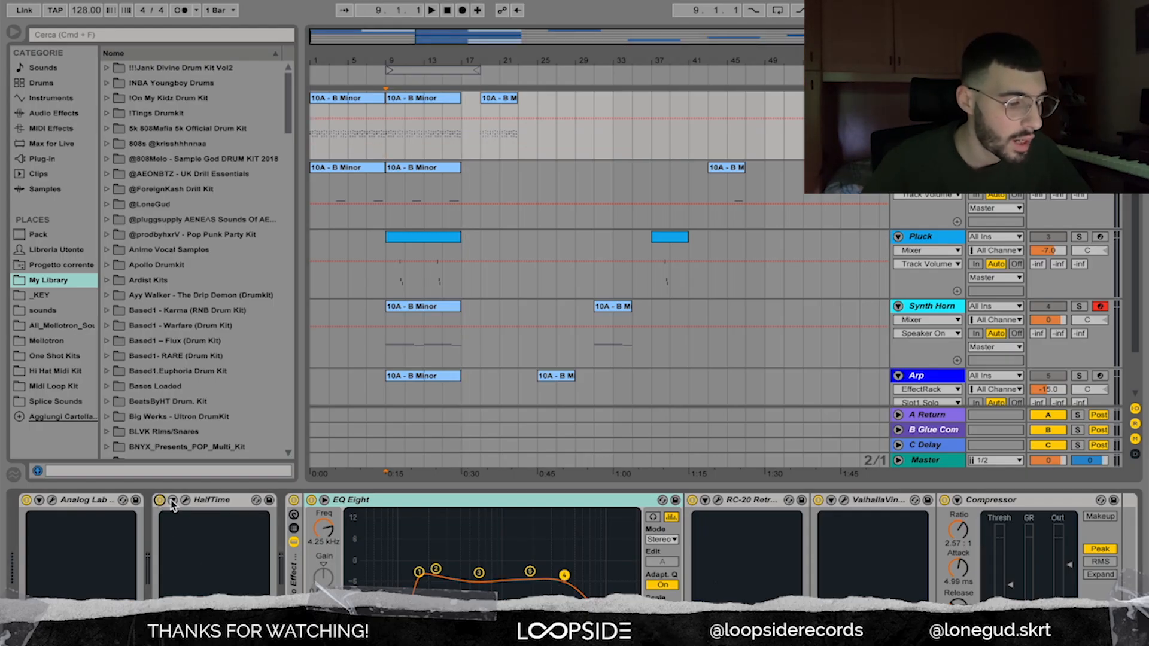
pyautogui.click(186, 500)
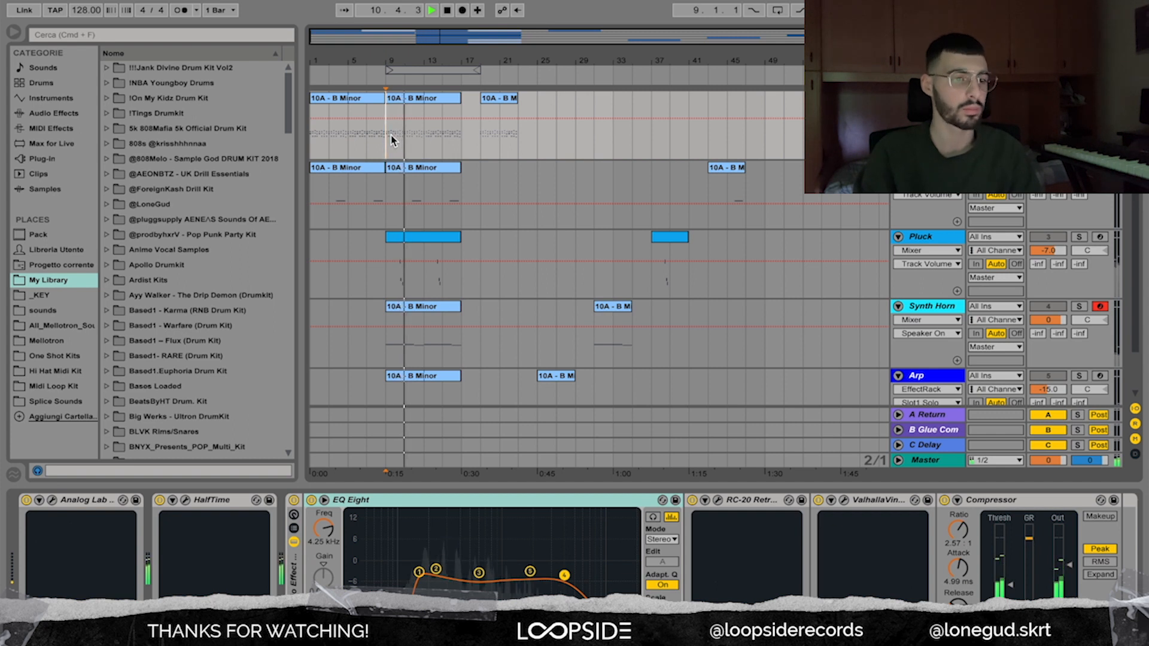
# Step: Show the MIDI notes of the Synth clip starting at bar 9, and stop playback
pyautogui.doubleClick(413, 120)
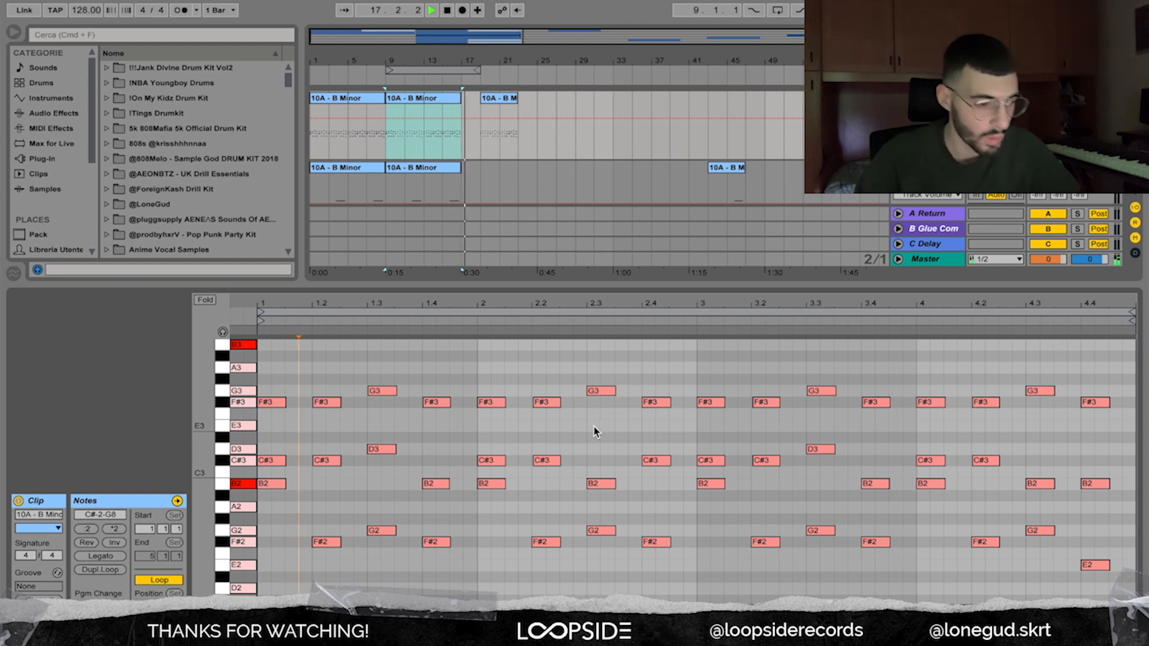
pyautogui.press('space')
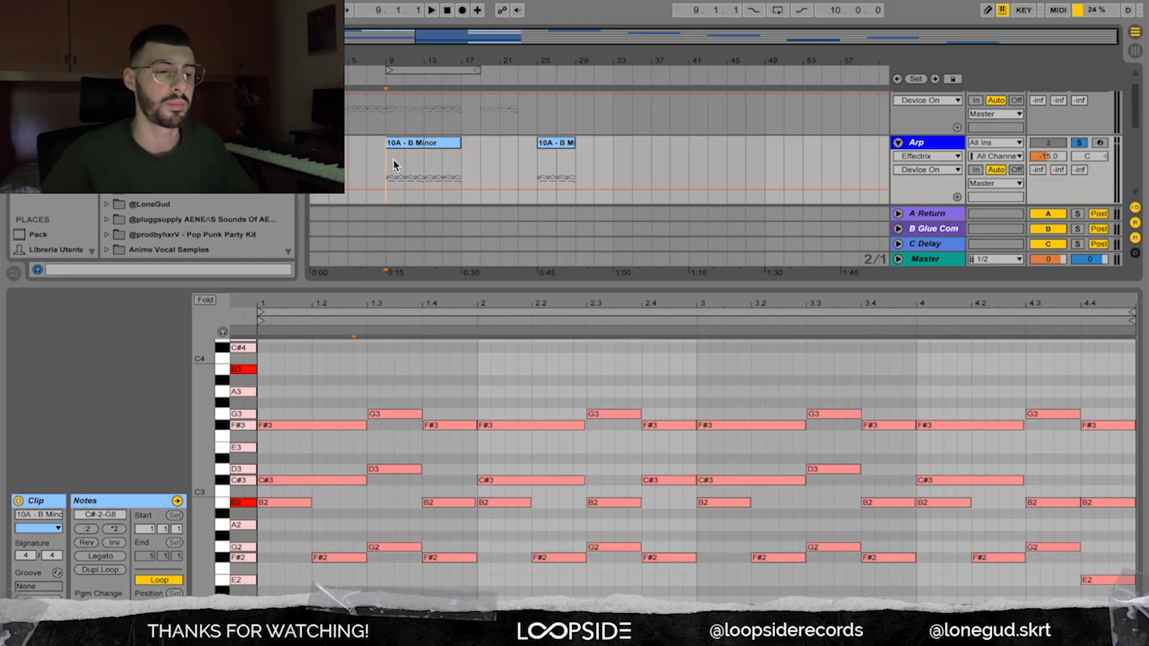
# Step: Play the soloed Arp part from bar 9 and compare the MIDI notes of its clip with the Synth clip
pyautogui.press('space')
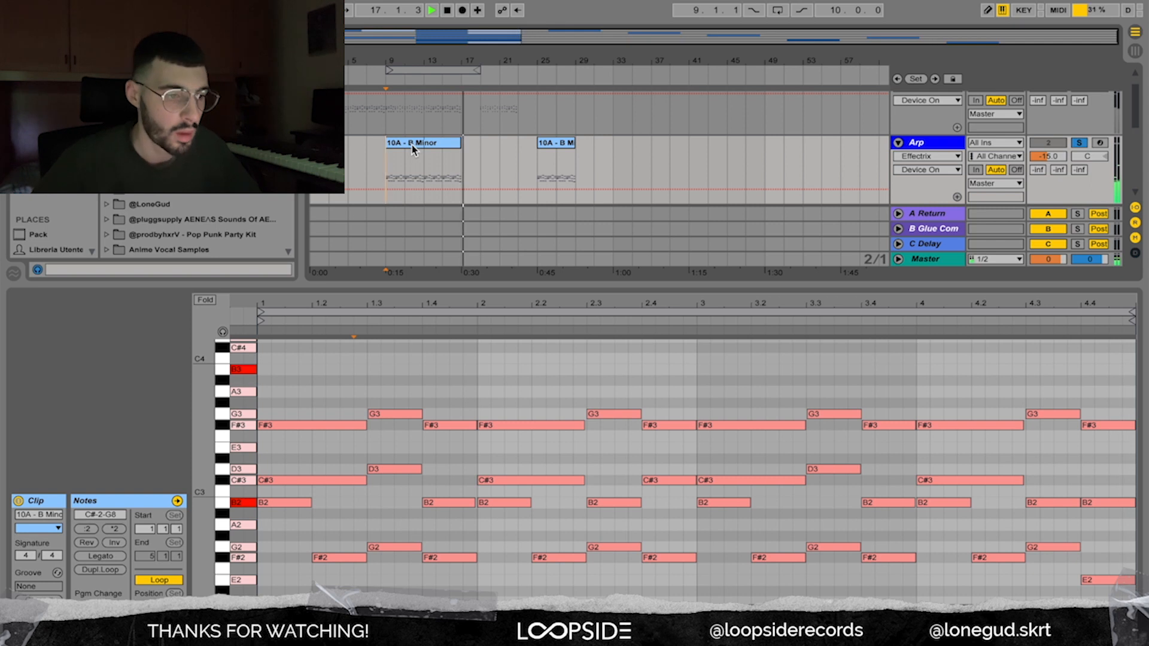
pyautogui.press('space')
pyautogui.click(405, 145)
pyautogui.scroll(1, 405, 142)
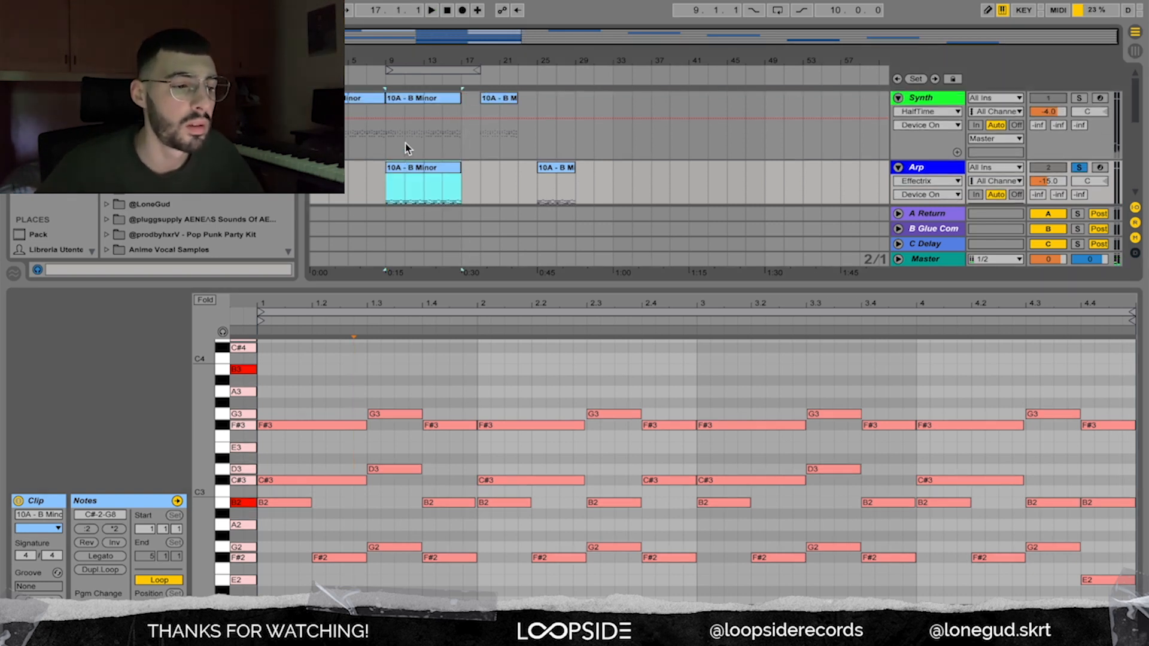
pyautogui.click(402, 100)
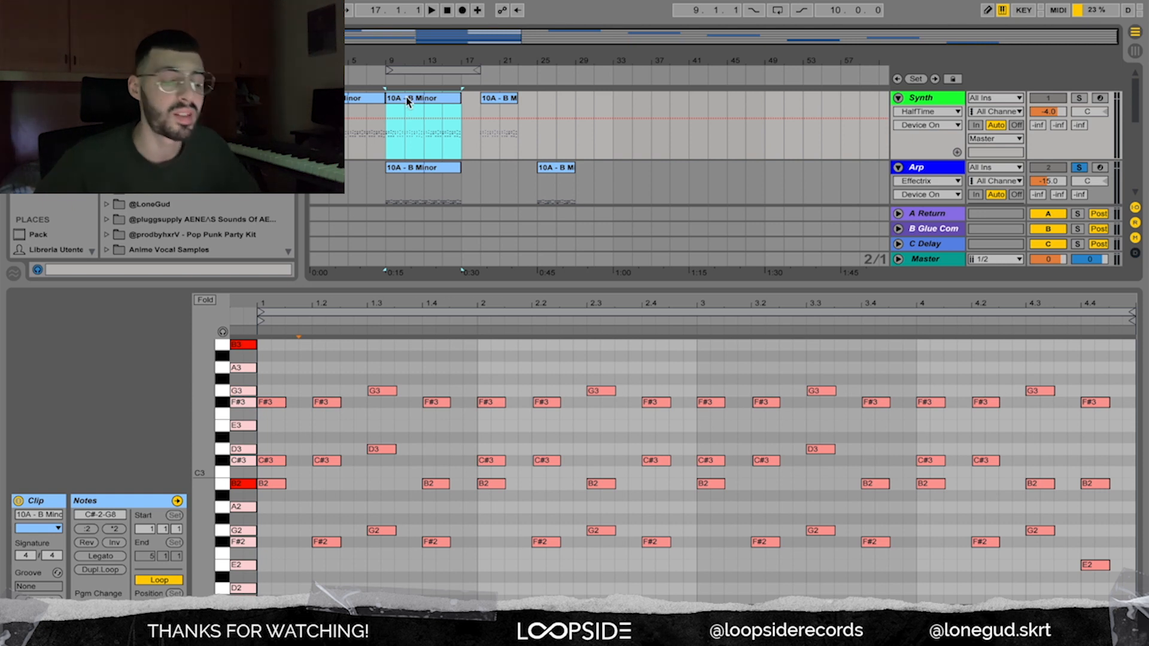
pyautogui.click(411, 166)
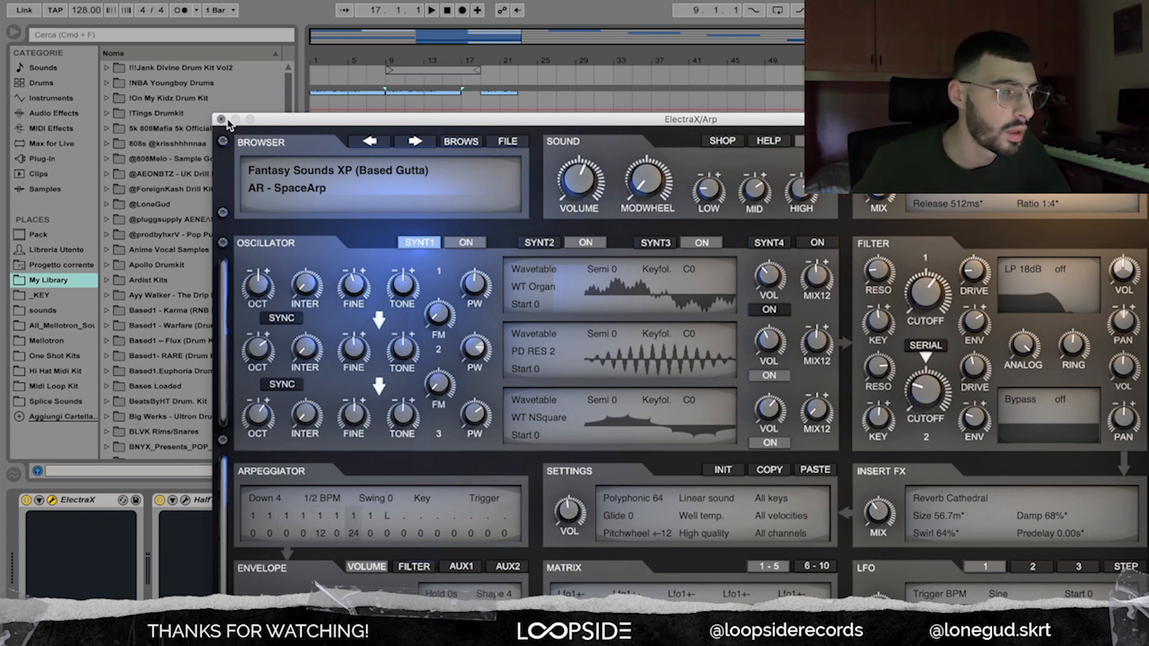
# Step: Examine the ElectraX instrument preset and the HalfTime settings on the Arp track, closing each window
pyautogui.moveTo(275, 126); pyautogui.dragTo(269, 85)
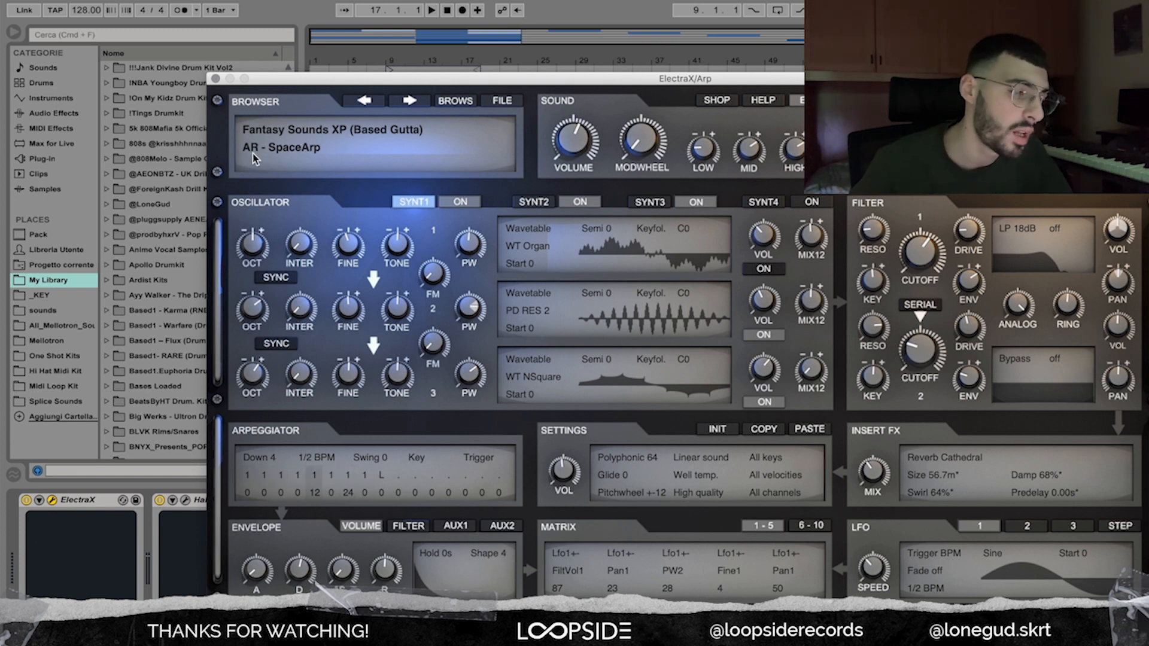
pyautogui.click(216, 79)
pyautogui.click(185, 500)
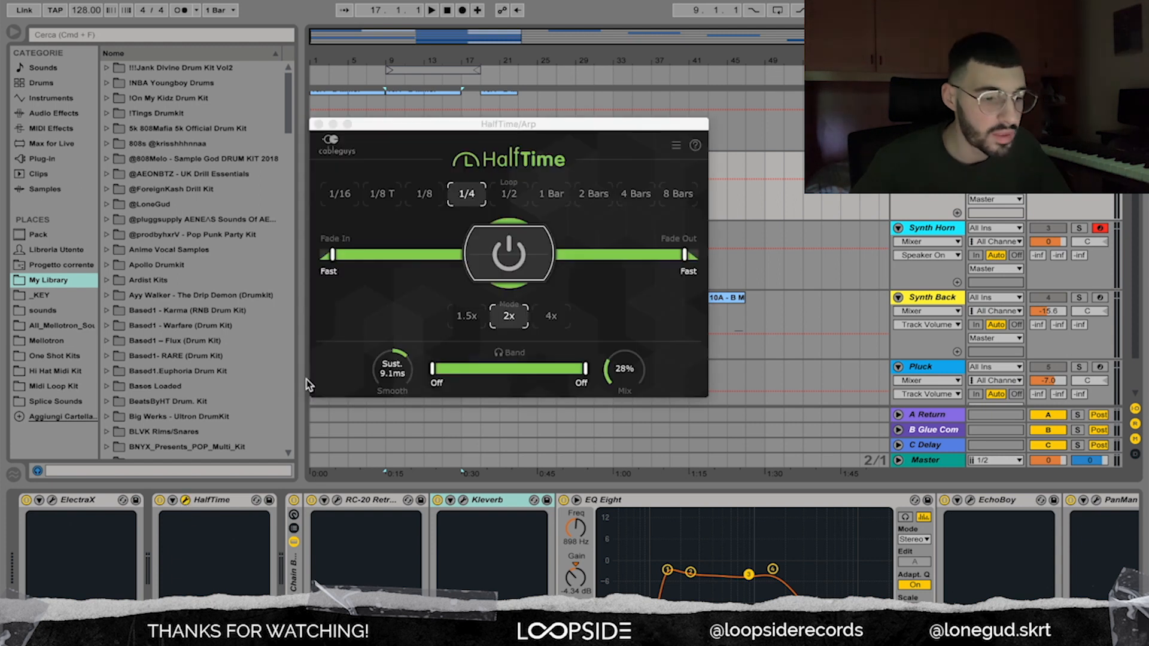
pyautogui.moveTo(520, 123); pyautogui.dragTo(427, 124)
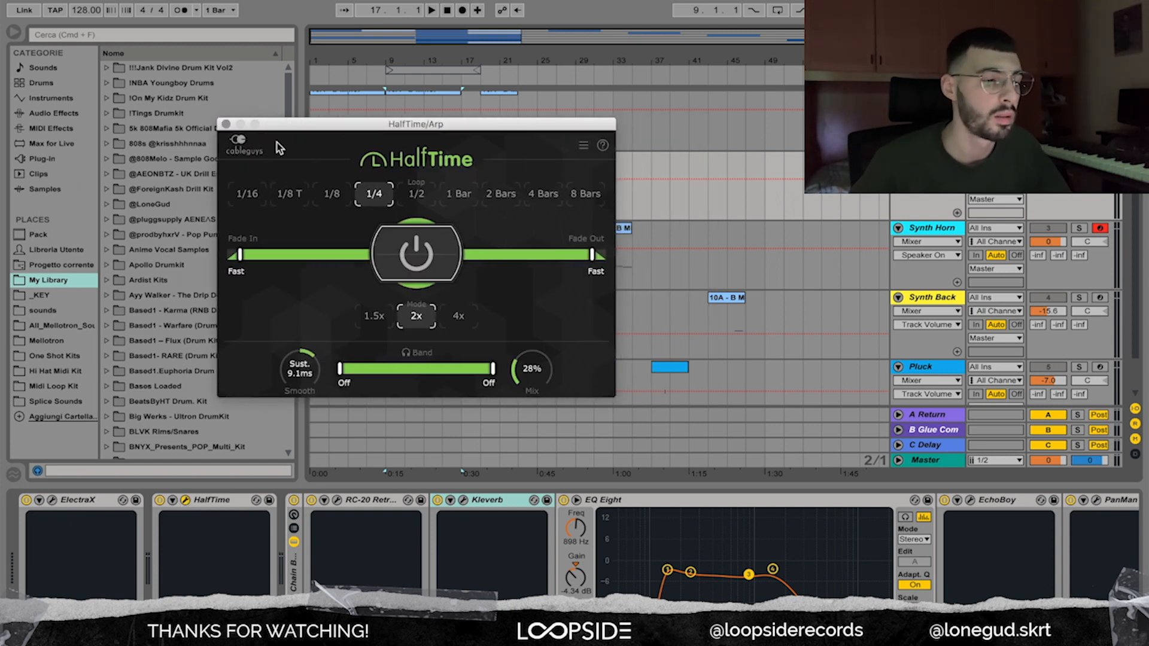
pyautogui.click(226, 124)
# Step: Examine the RC-20 and Kleverb settings on the Arp track, closing each plug-in window
pyautogui.click(338, 504)
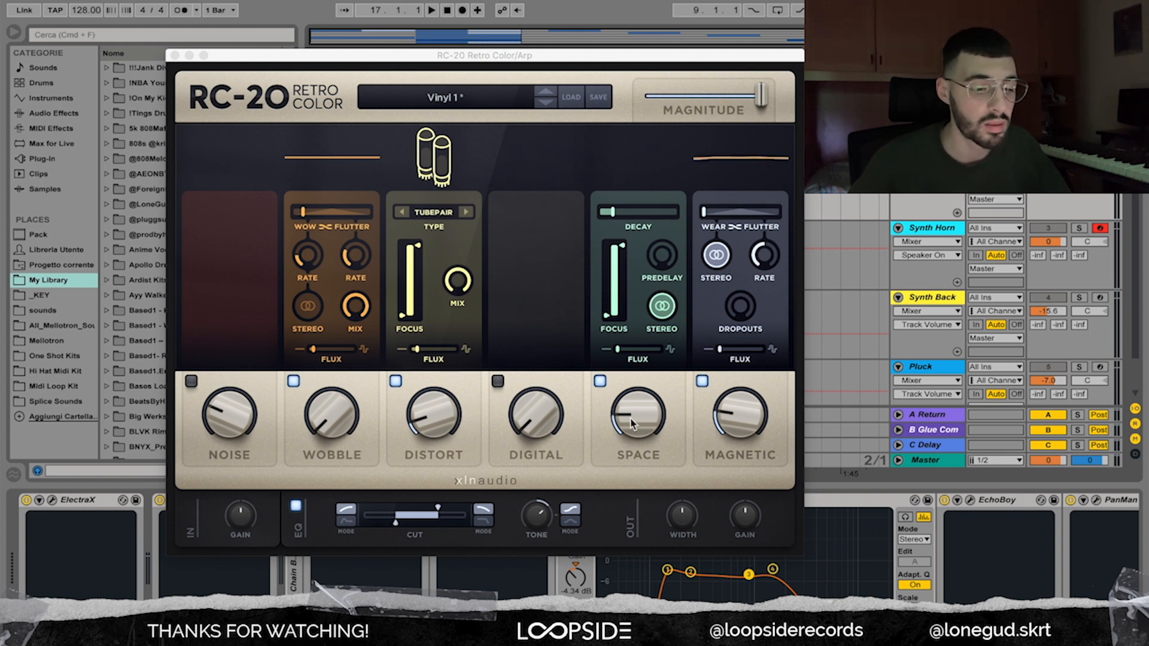
pyautogui.click(174, 56)
pyautogui.click(463, 501)
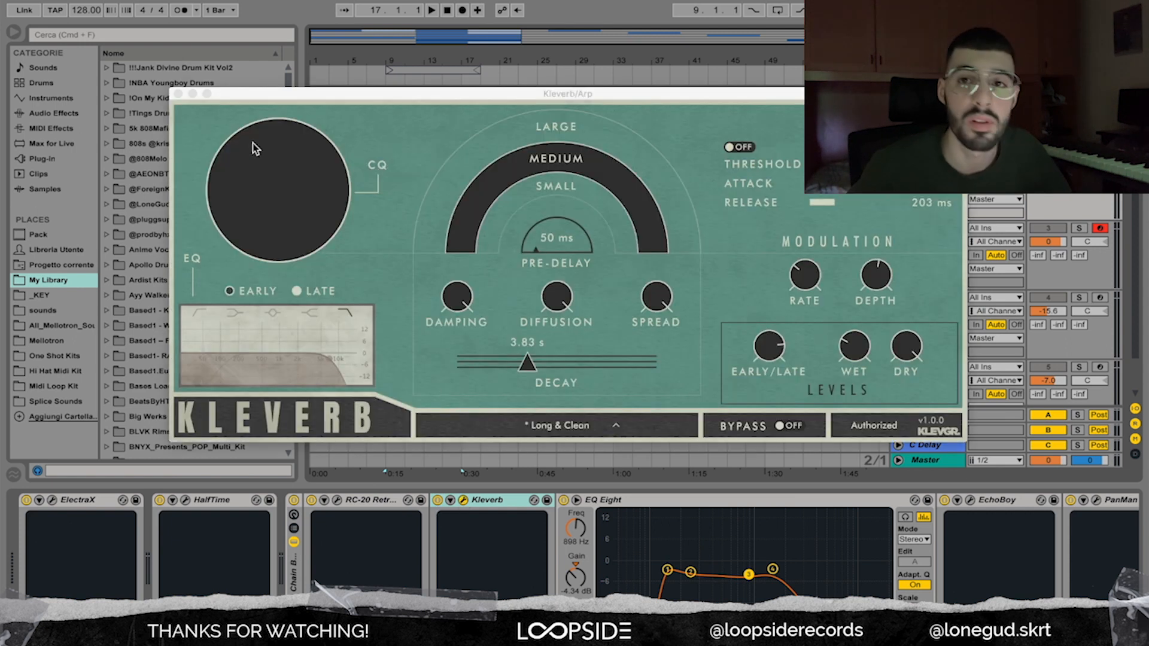
pyautogui.click(178, 93)
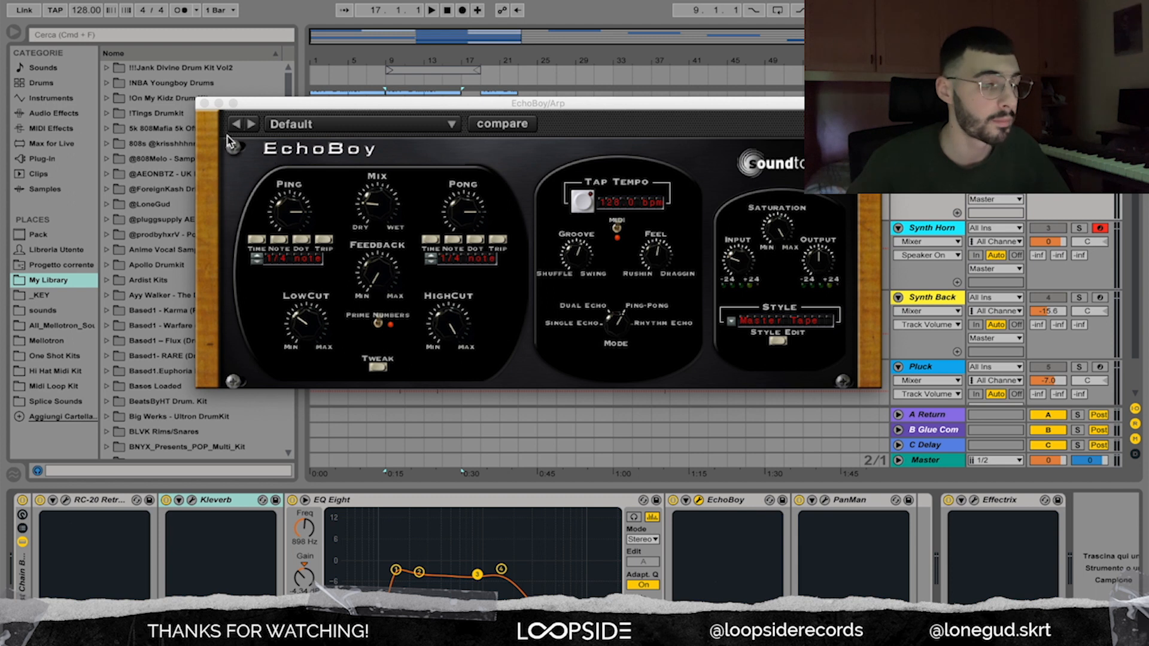
# Step: Fine-tune the Mix amount of EchoBoy on the Arp track and close the plug-in window
pyautogui.moveTo(374, 209); pyautogui.dragTo(372, 214)
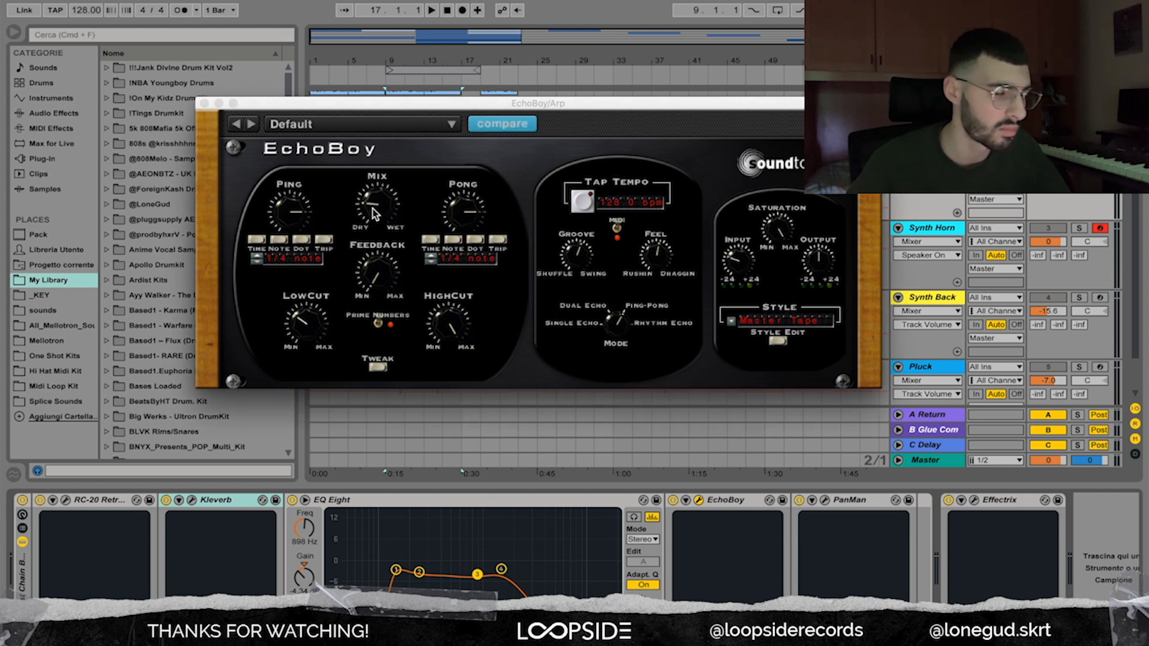
pyautogui.click(204, 104)
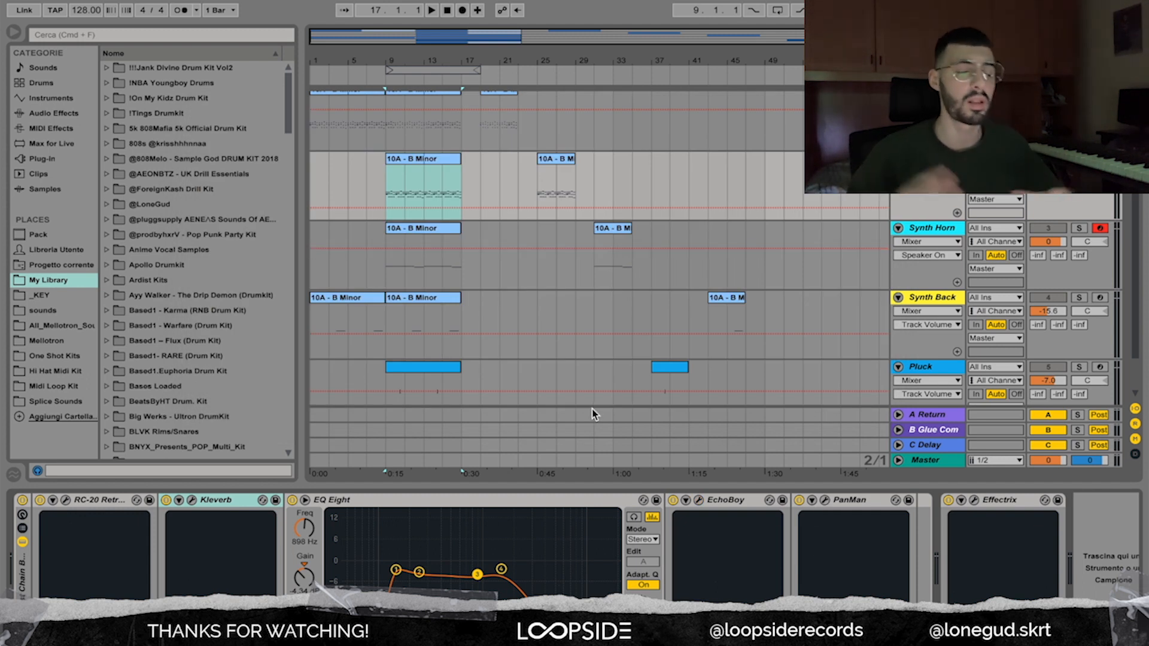
# Step: Examine the PanMan auto-panner and the Effectrix step pattern on the Arp track
pyautogui.click(825, 501)
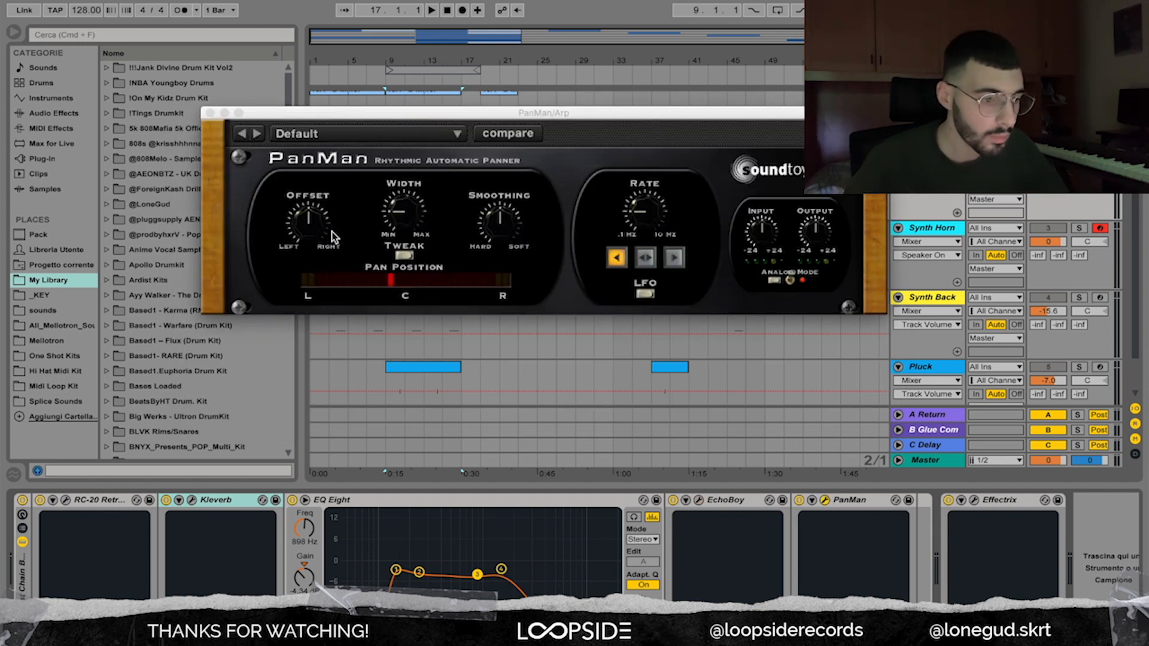
pyautogui.click(210, 113)
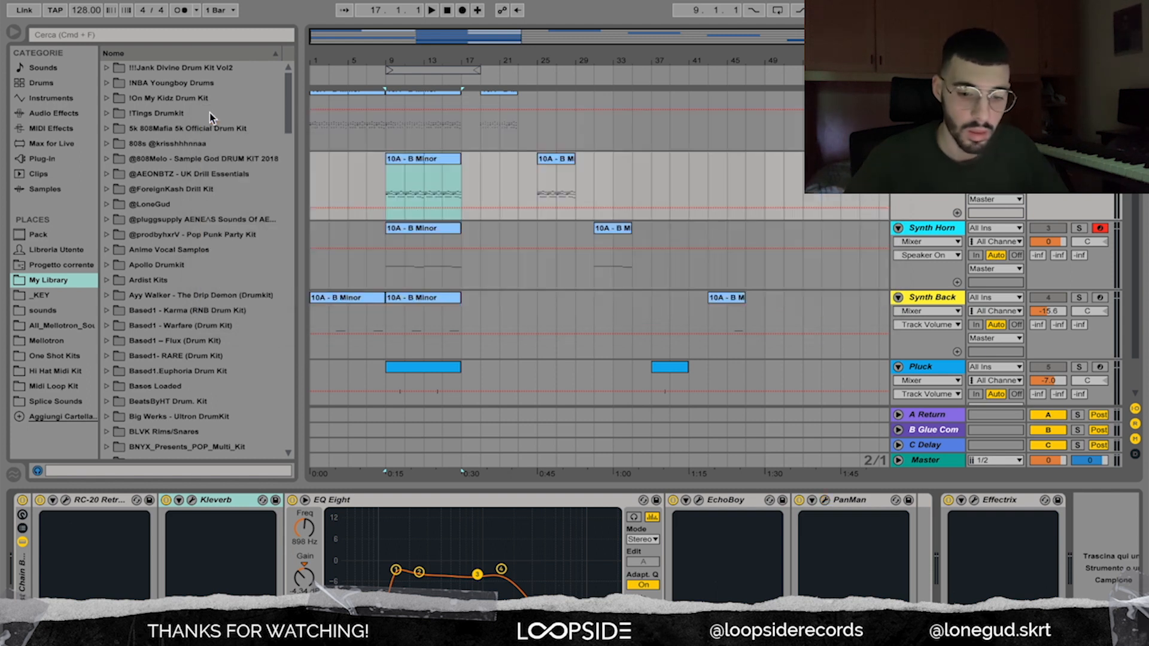
pyautogui.click(974, 501)
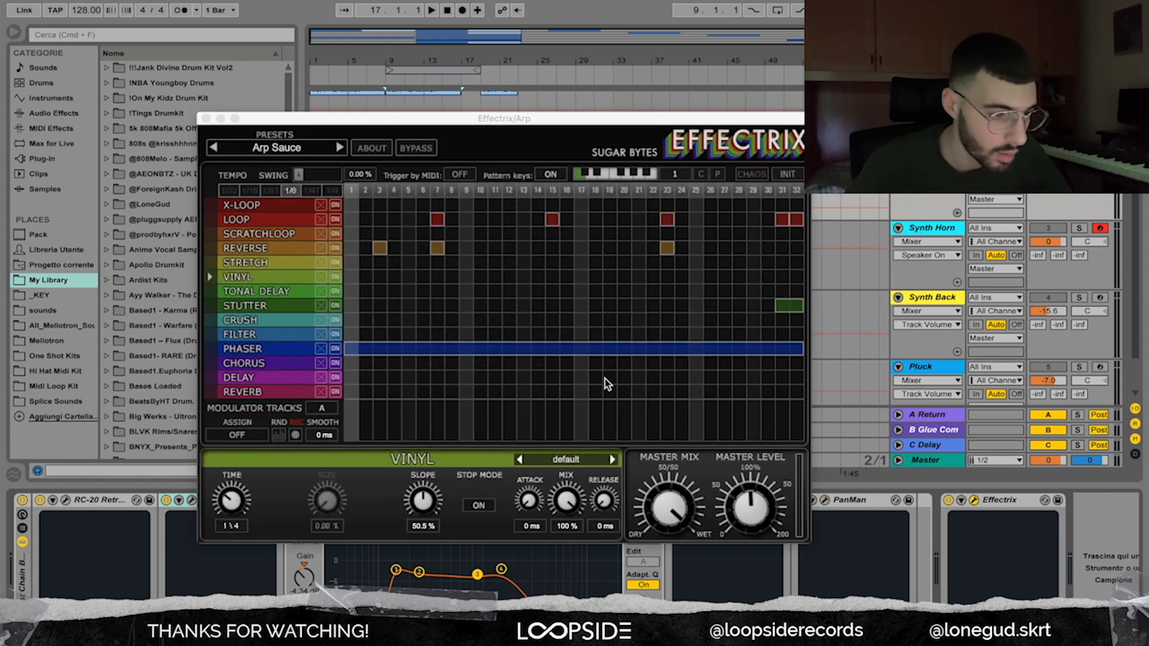
pyautogui.moveTo(273, 121); pyautogui.dragTo(240, 105)
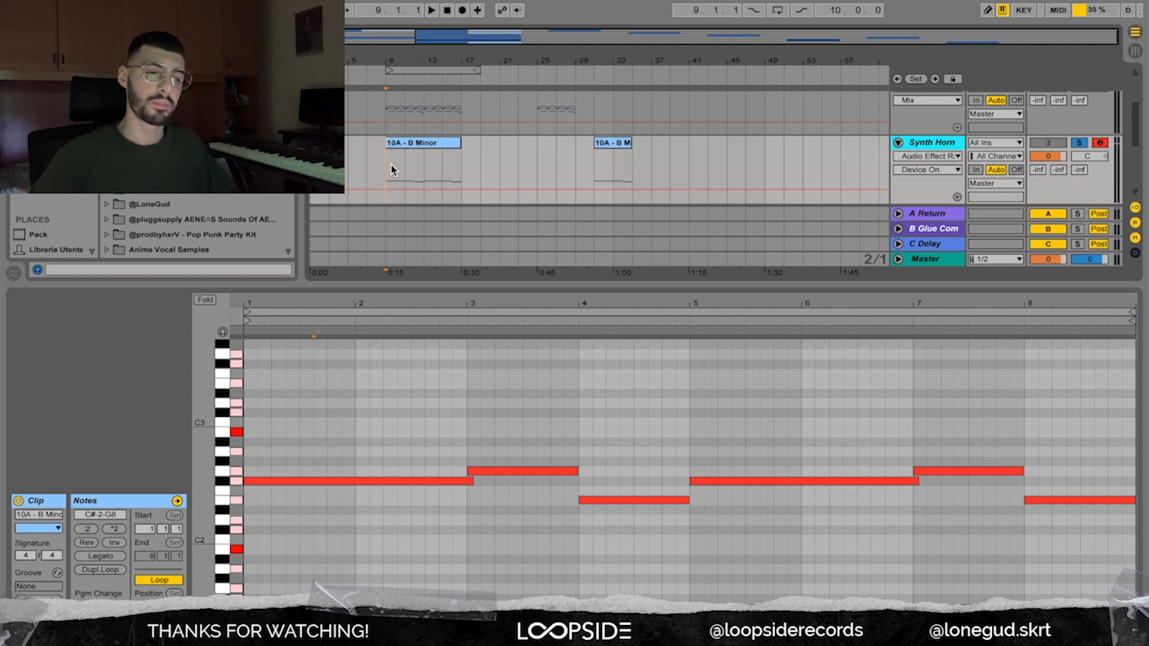
# Step: Play the soloed Synth Horn part from bar 9 and examine its ValhallaVintageVerb settings
pyautogui.press('space')
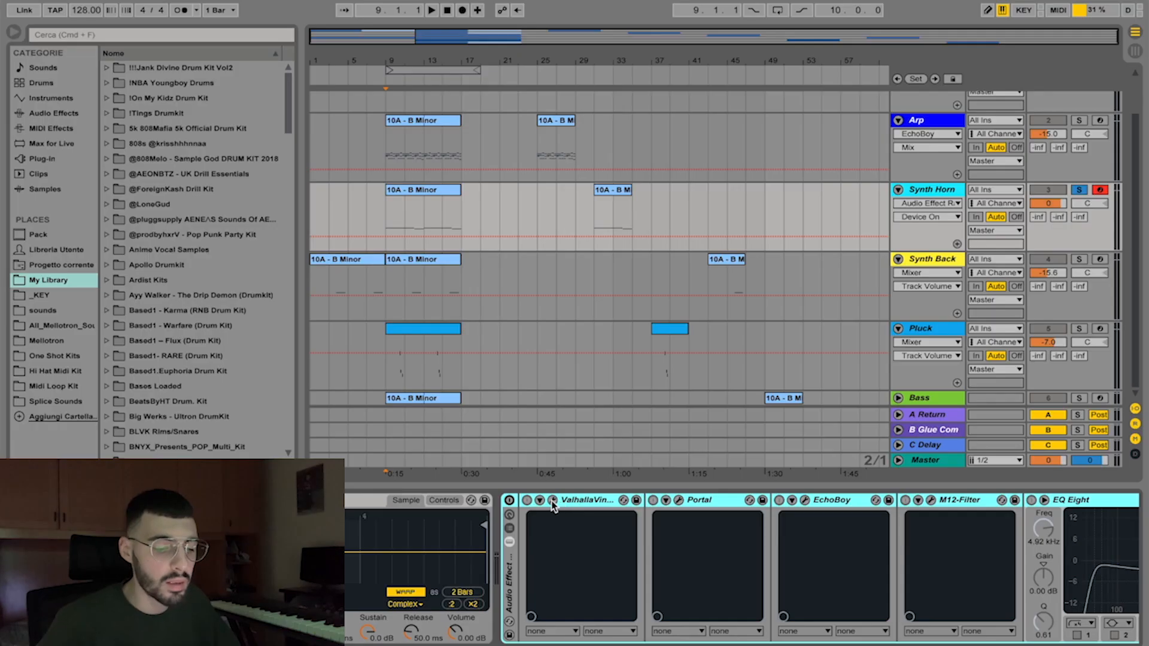
pyautogui.click(552, 500)
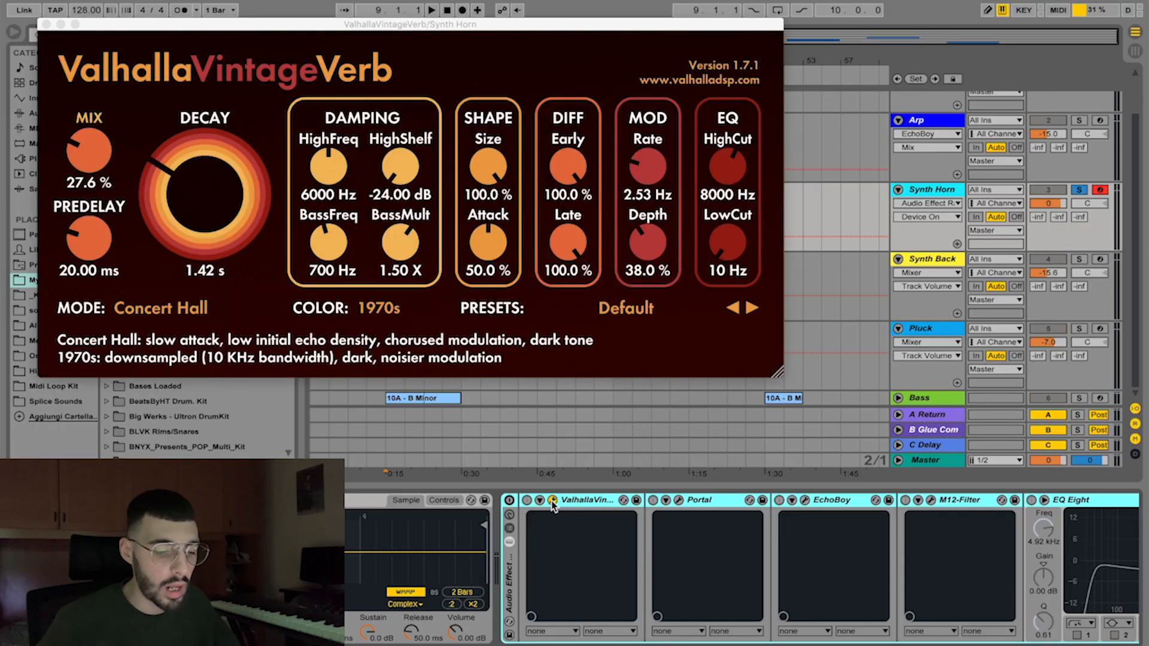
pyautogui.click(46, 24)
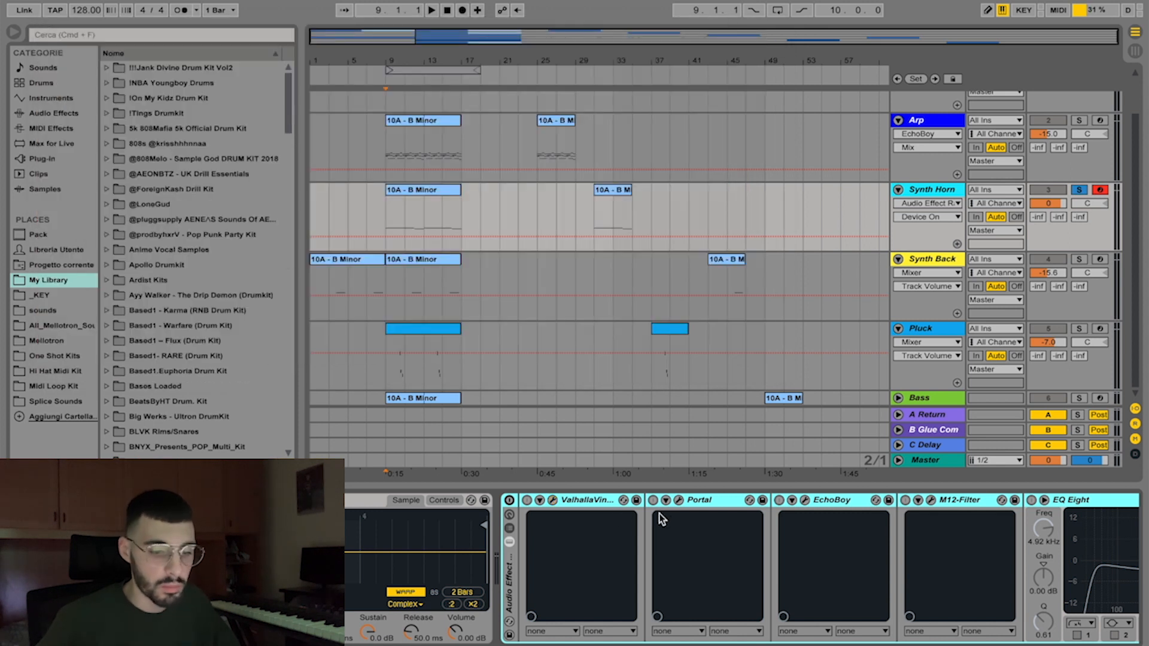
# Step: Examine Portal on the Synth Horn track, including its list of presets, and close the plug-in
pyautogui.click(679, 501)
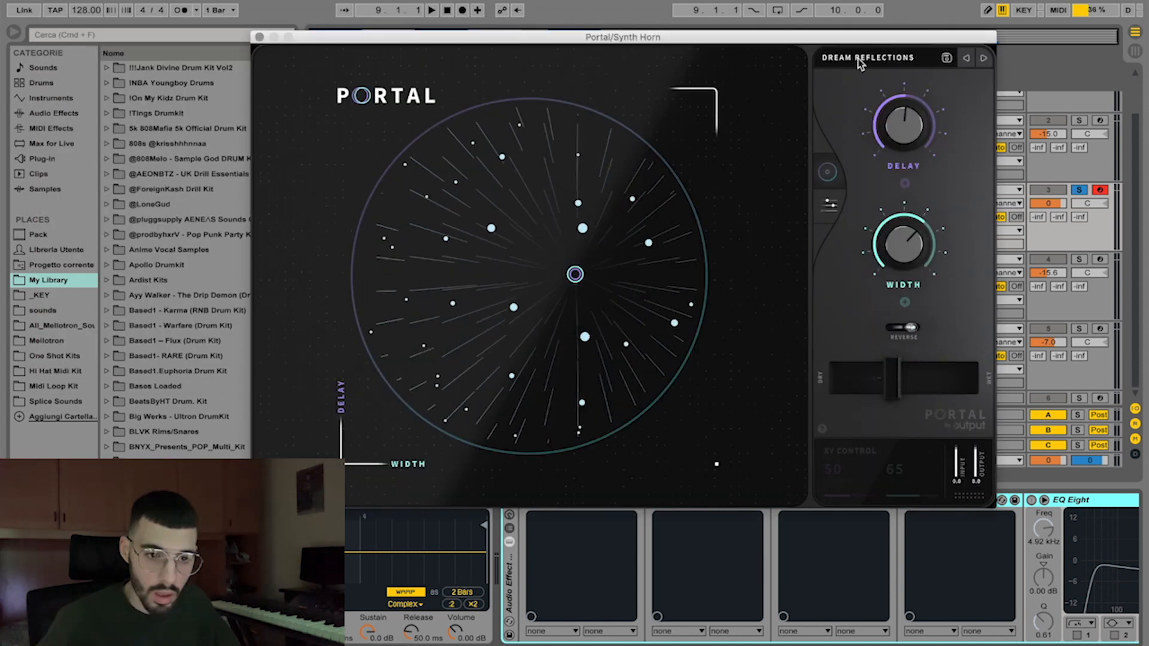
pyautogui.click(859, 59)
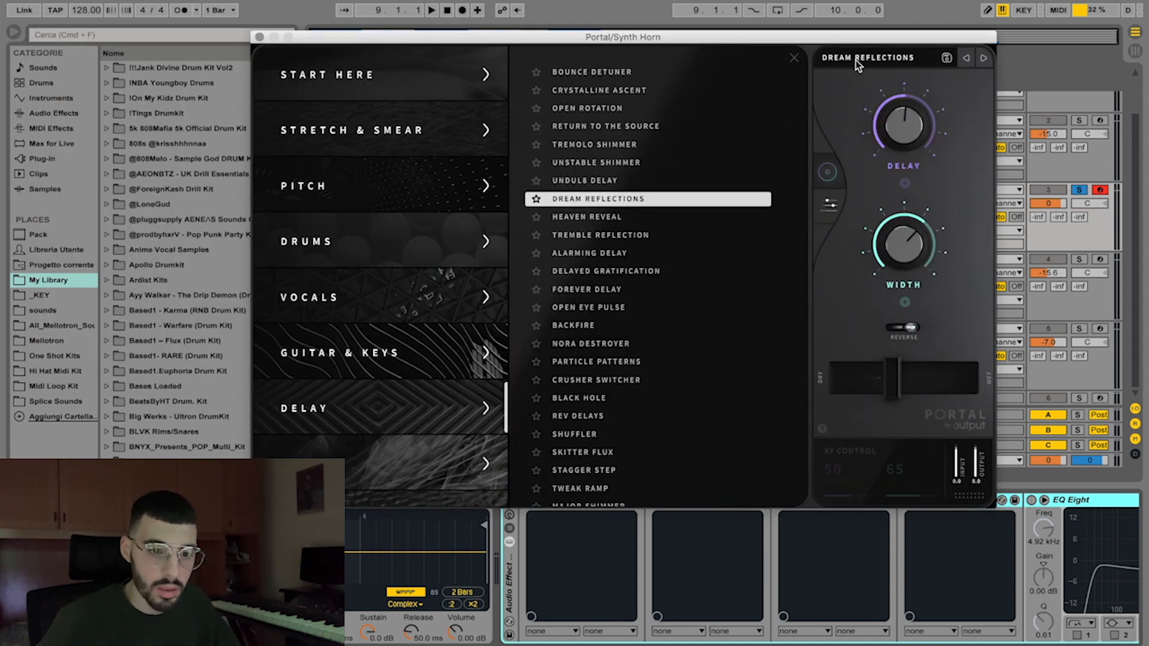
pyautogui.click(259, 37)
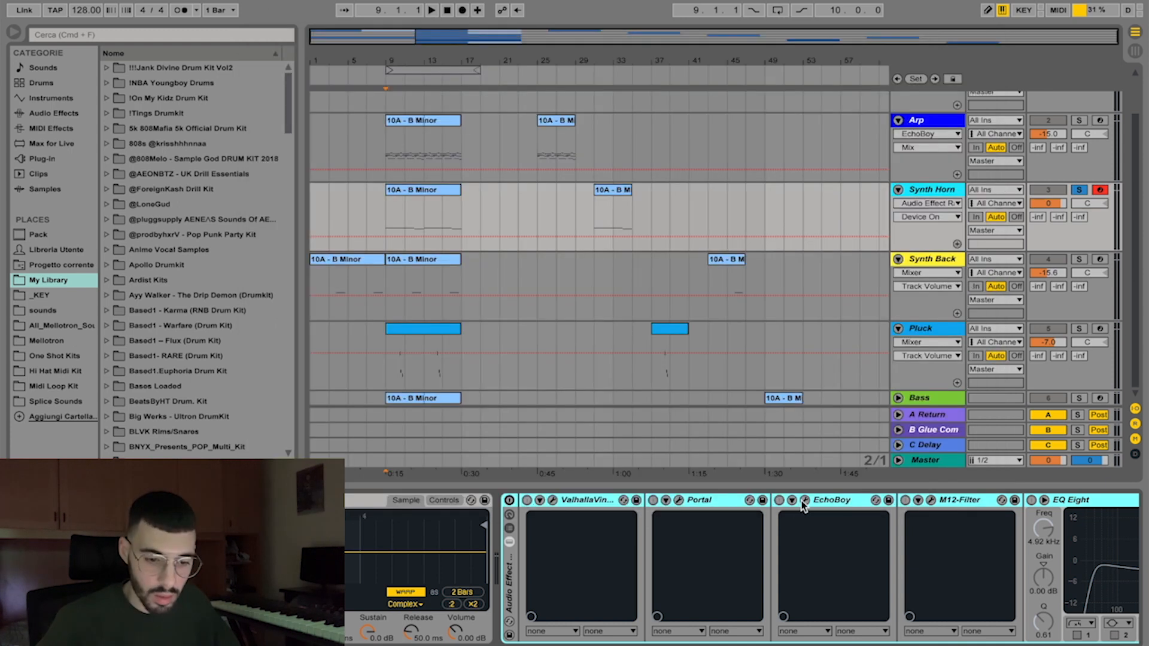
# Step: Examine the EchoBoy and M12-Filter settings on the Synth Horn track, closing each plug-in window
pyautogui.click(805, 500)
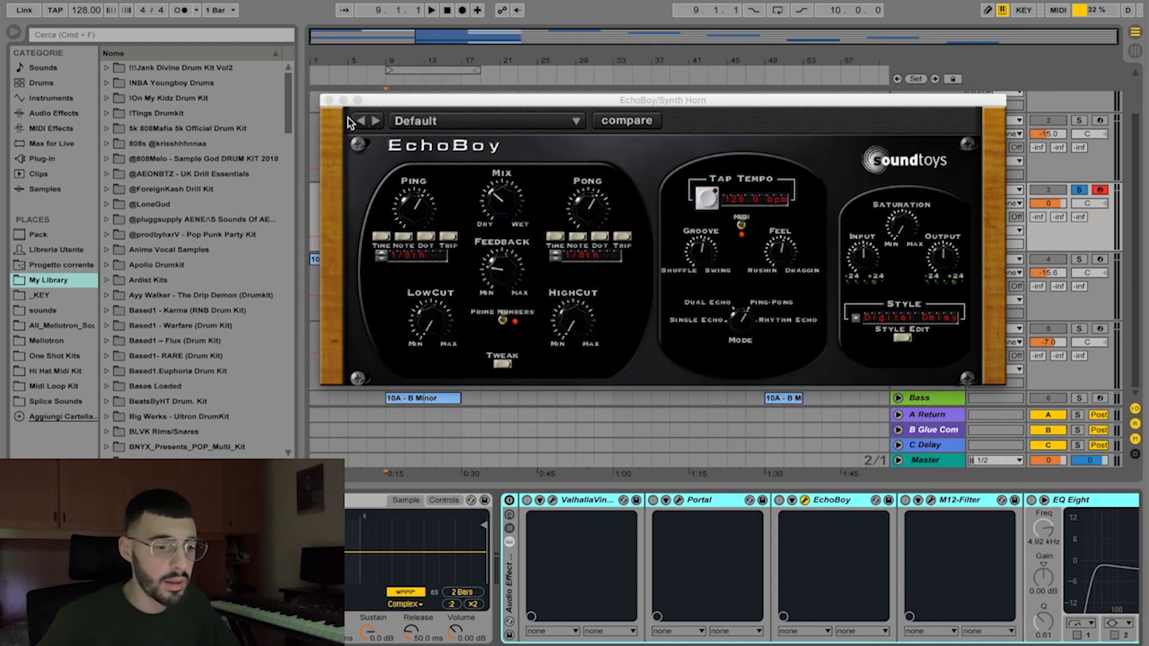
pyautogui.click(329, 100)
pyautogui.click(931, 501)
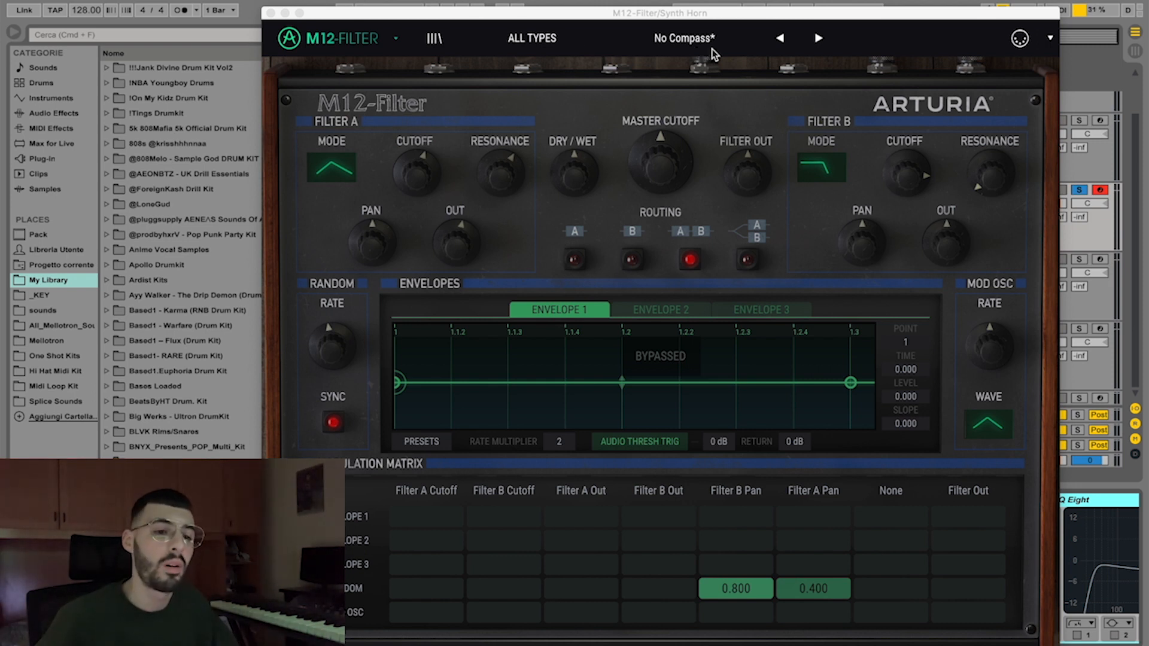
pyautogui.click(270, 13)
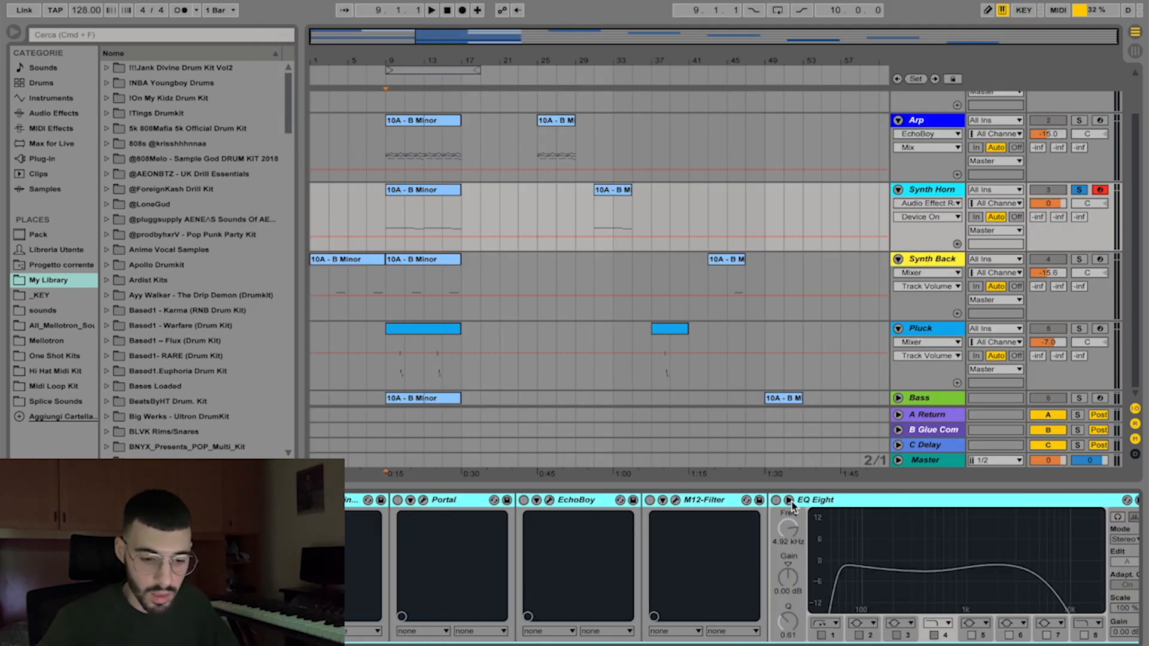
# Step: Examine the RC-20 Retro Color settings and the EQ Eight curve on the Pluck track
pyautogui.hscroll(3, 869, 579)
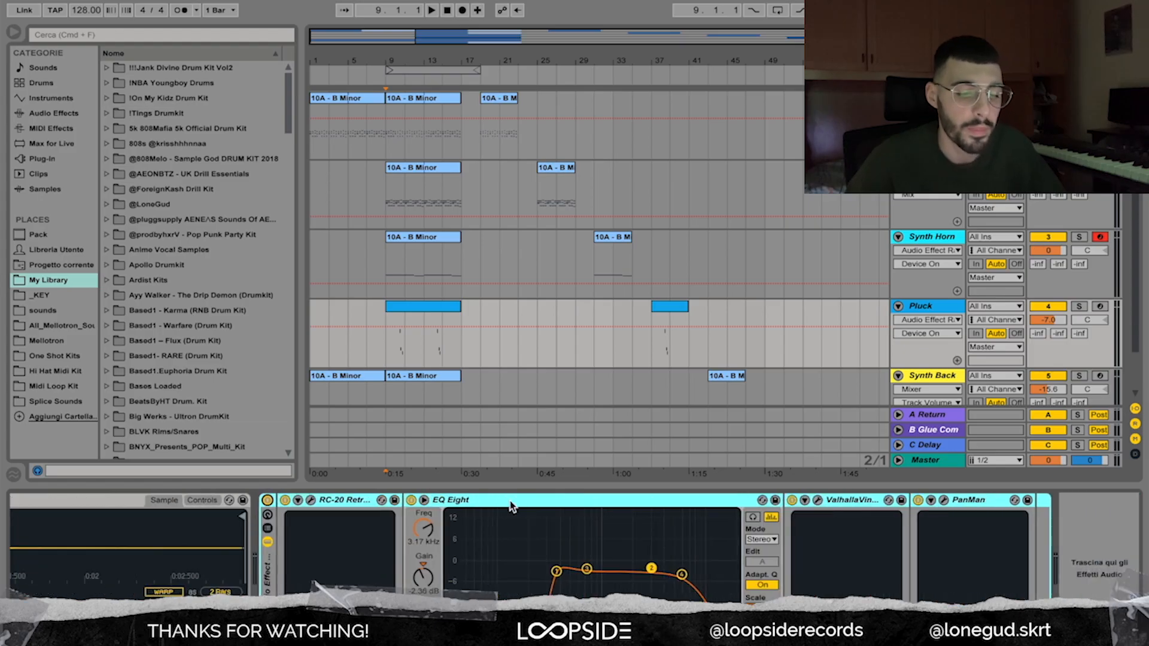
pyautogui.click(310, 502)
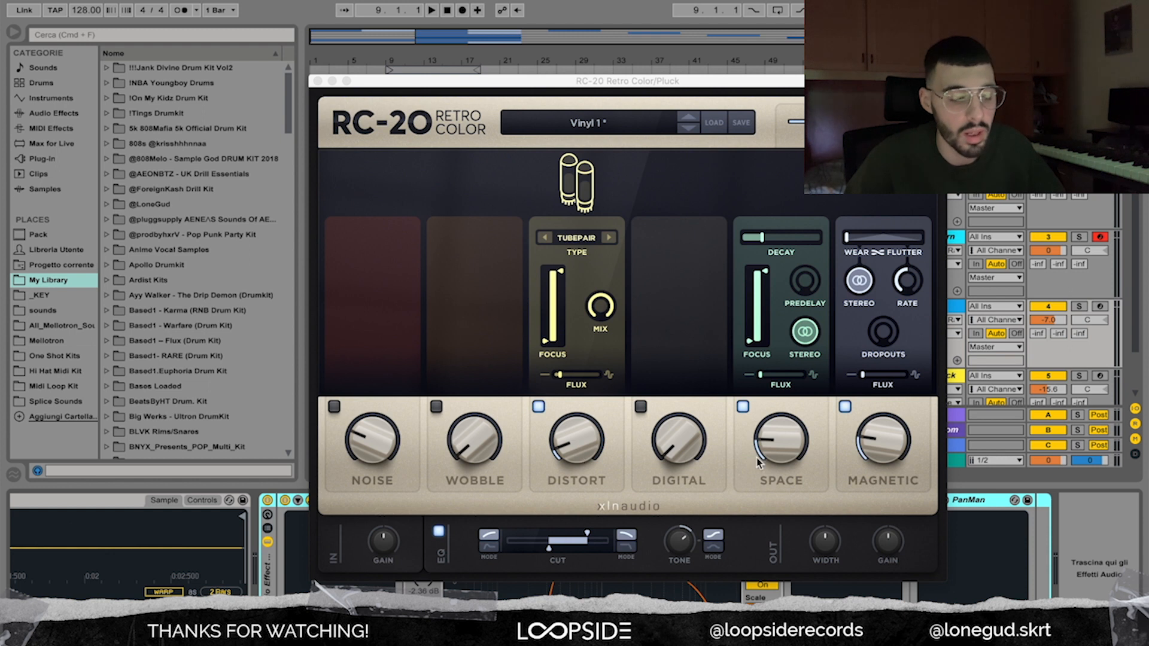
pyautogui.click(318, 81)
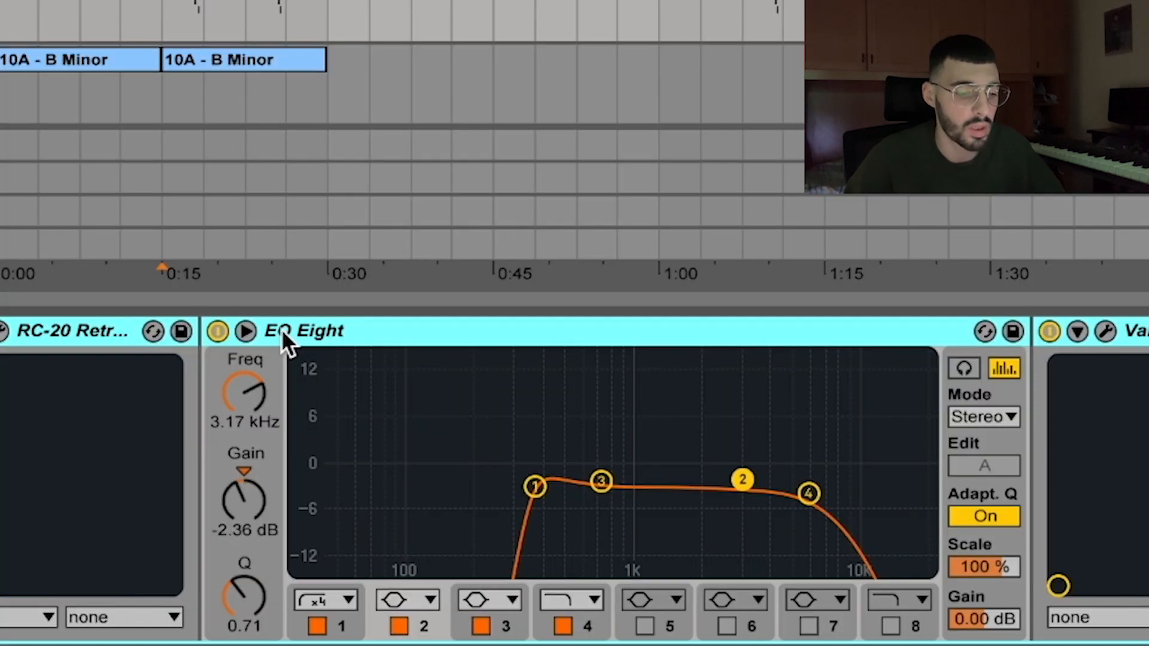
pyautogui.click(465, 500)
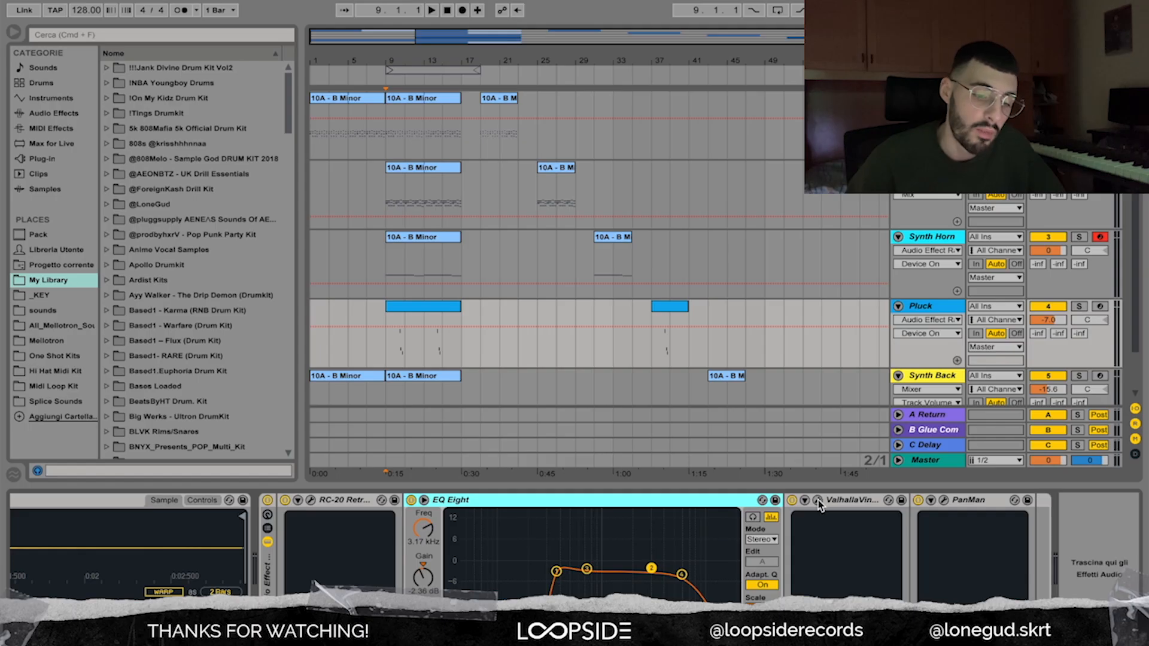
# Step: Examine the ValhallaVintageVerb settings on the Pluck track, close the plug-in, and open PanMan
pyautogui.click(1106, 331)
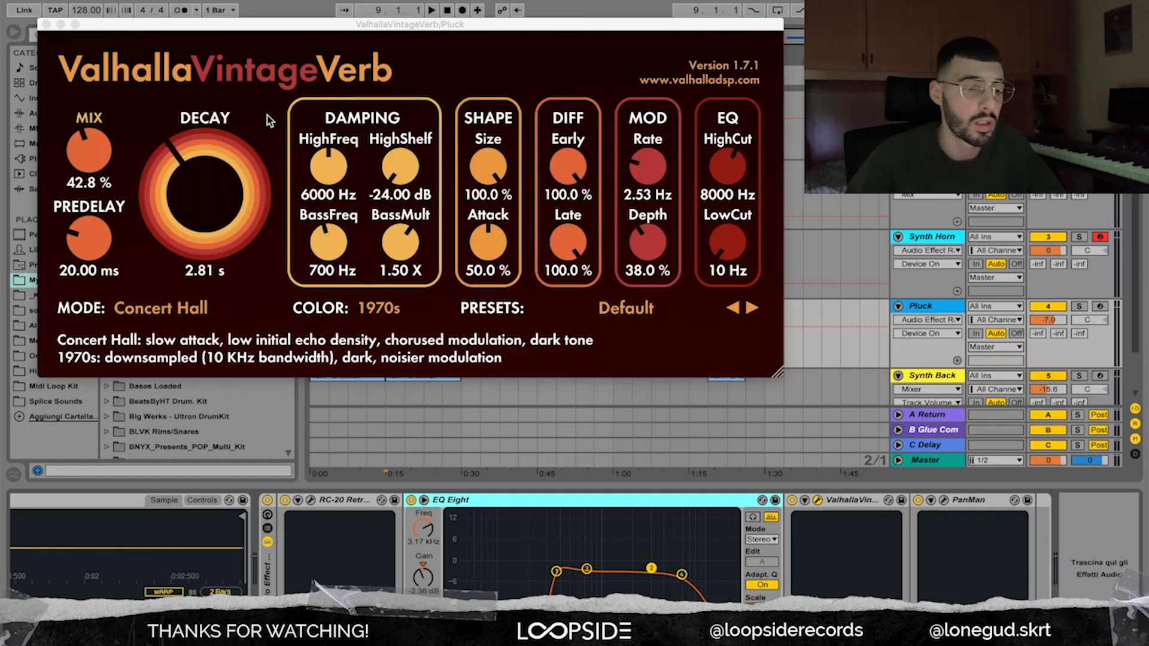
pyautogui.click(47, 25)
pyautogui.click(945, 500)
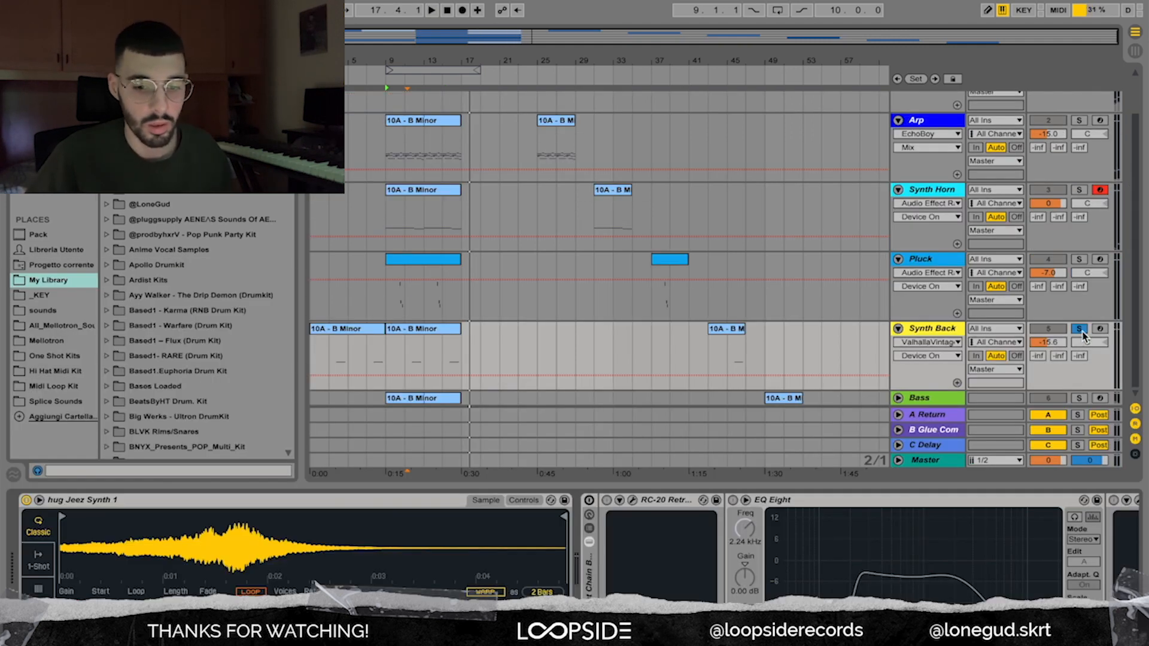
# Step: Take the Synth Back track out of solo and switch on its Post Chain effect rack
pyautogui.click(1081, 329)
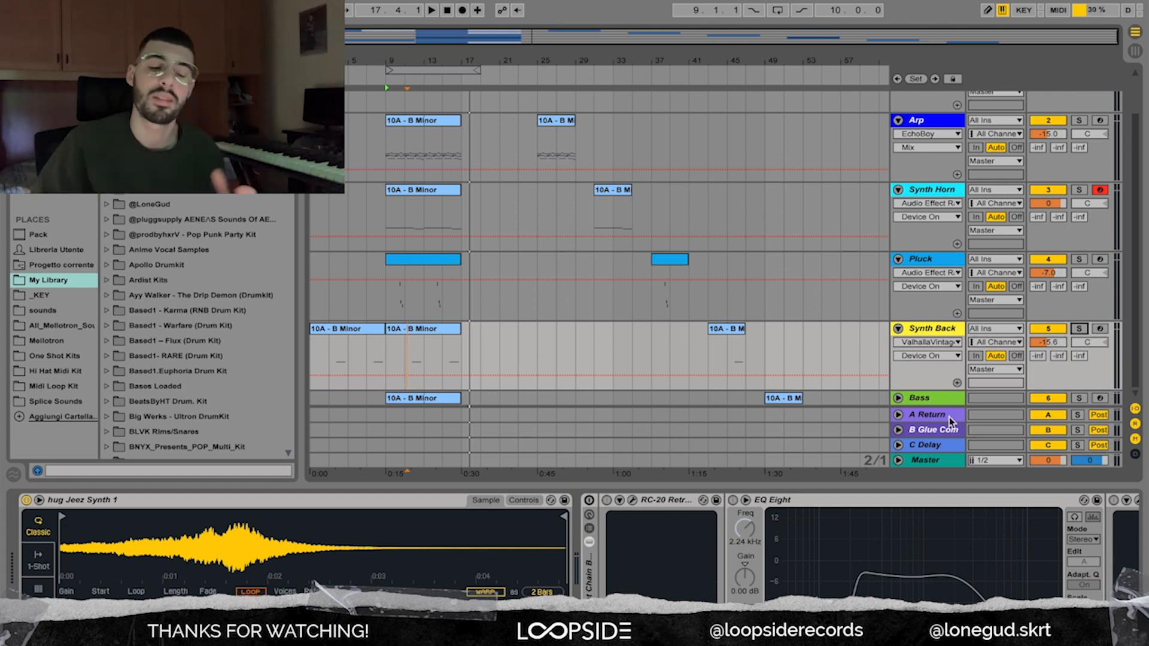
pyautogui.click(590, 500)
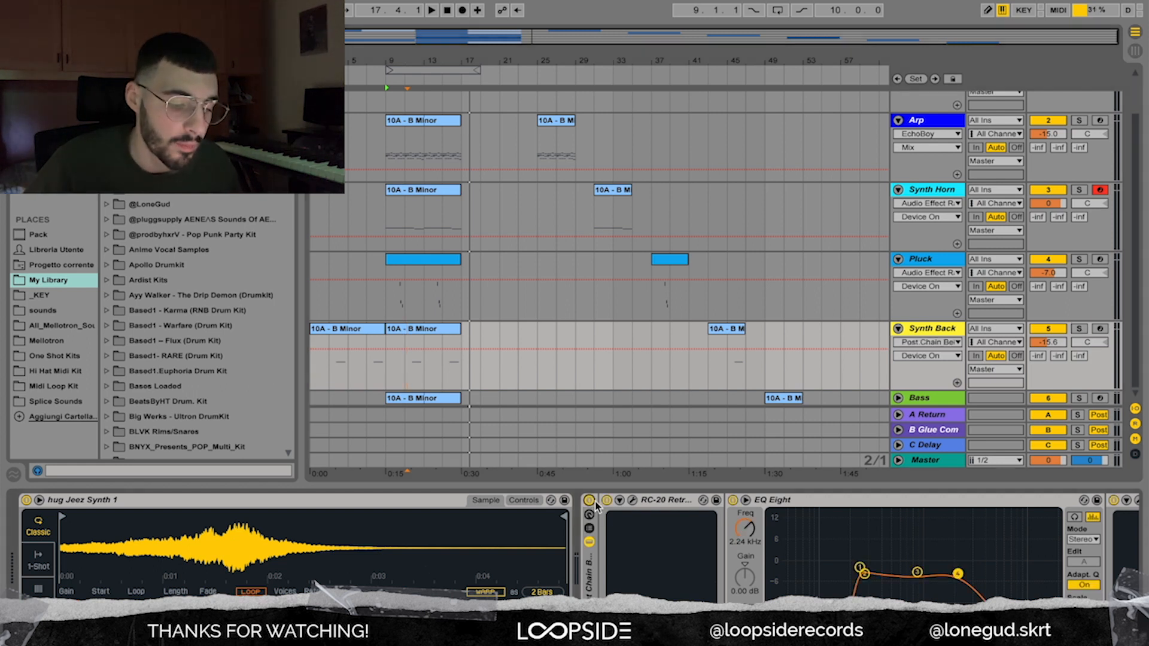
# Step: Examine the RC-20 Retro Color settings and the EQ Eight curve on the Synth Back track
pyautogui.click(630, 502)
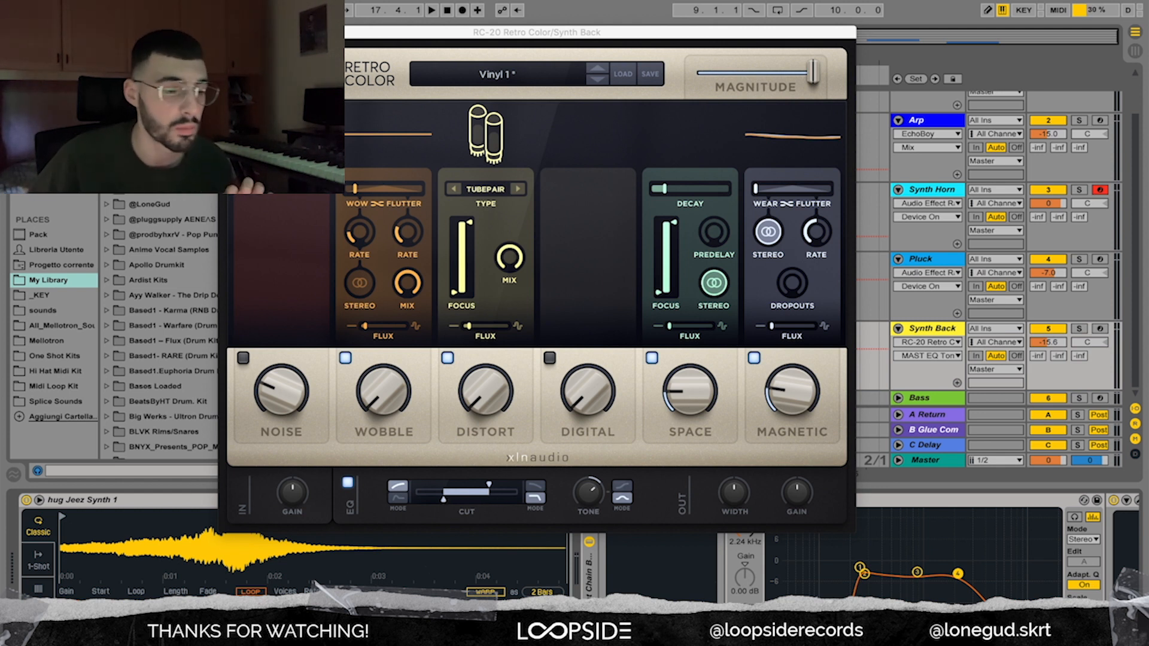
pyautogui.click(227, 32)
pyautogui.hscroll(5, 771, 504)
pyautogui.click(771, 504)
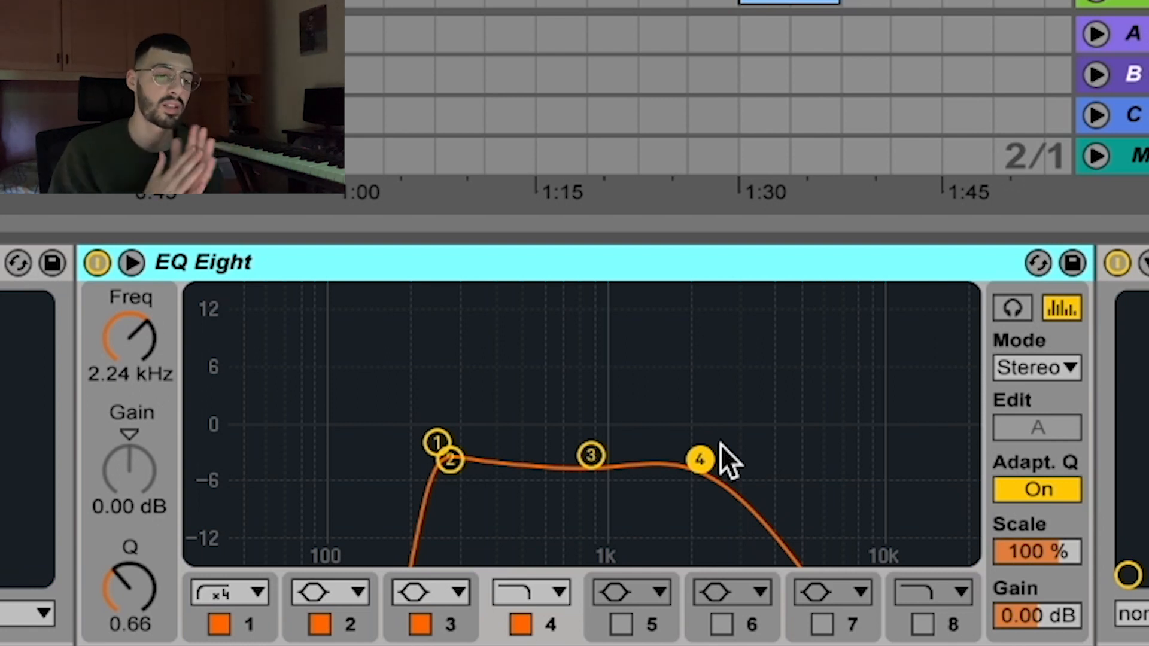
# Step: Examine the EchoBoy and PanMan settings on the Synth Back track, closing each plug-in window
pyautogui.hscroll(5, 721, 444)
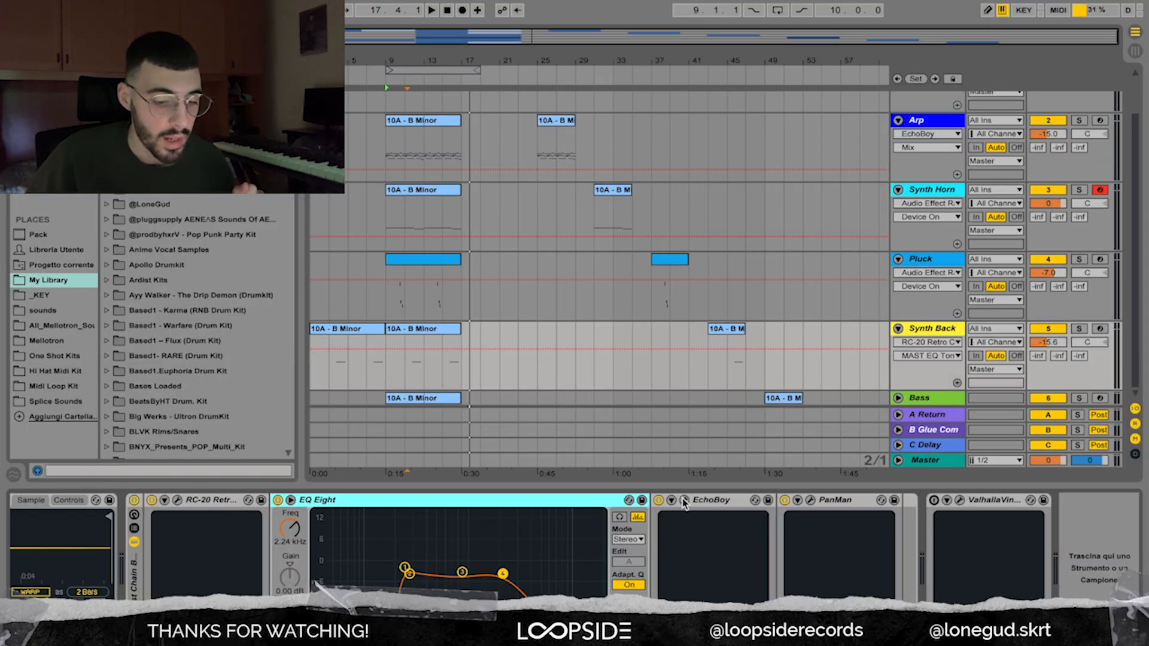
pyautogui.click(684, 500)
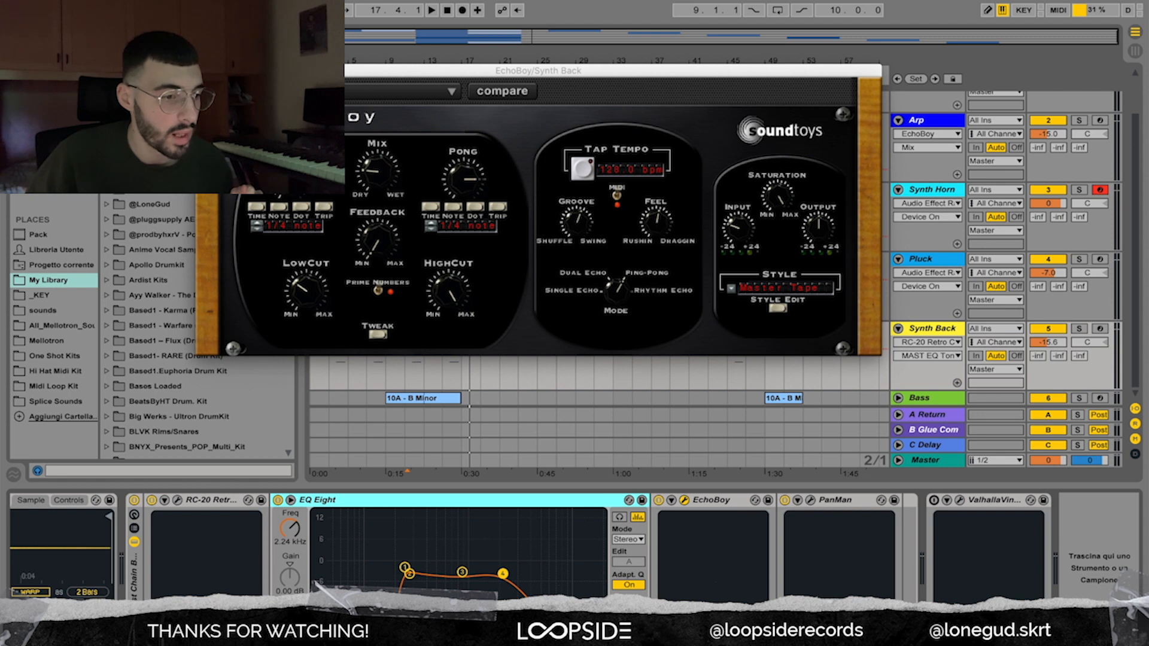
pyautogui.click(684, 500)
pyautogui.click(811, 500)
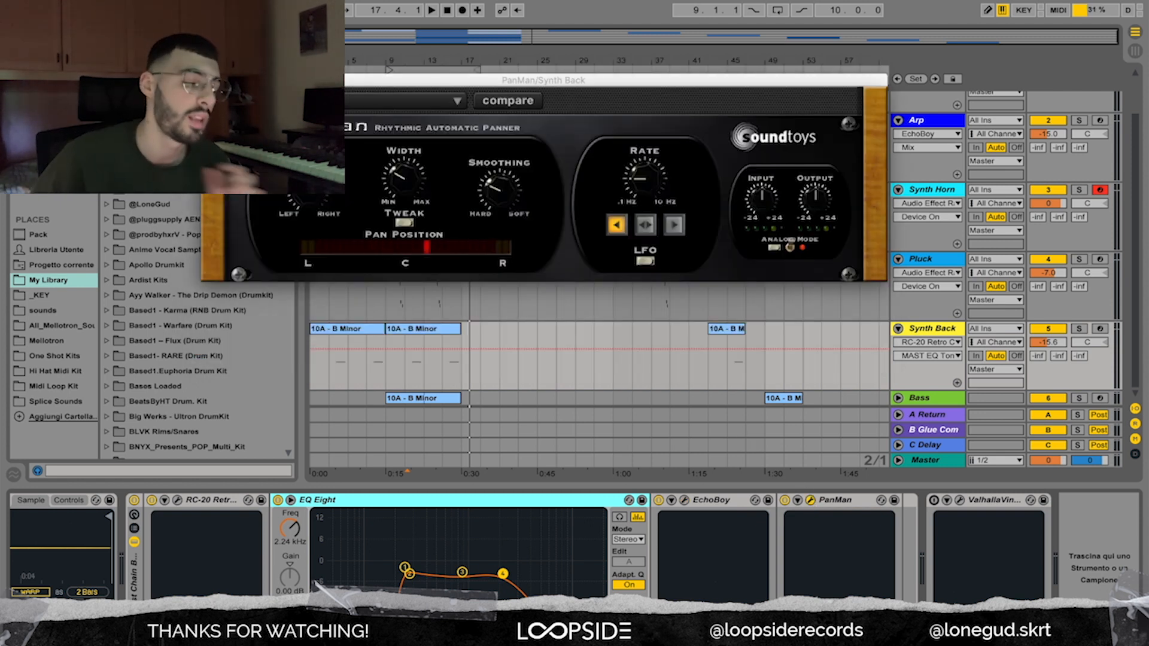
pyautogui.click(811, 500)
# Step: Open the notes of the Synth Back clip at bar 9 and play the part soloed
pyautogui.scroll(1, 442, 335)
pyautogui.click(425, 329)
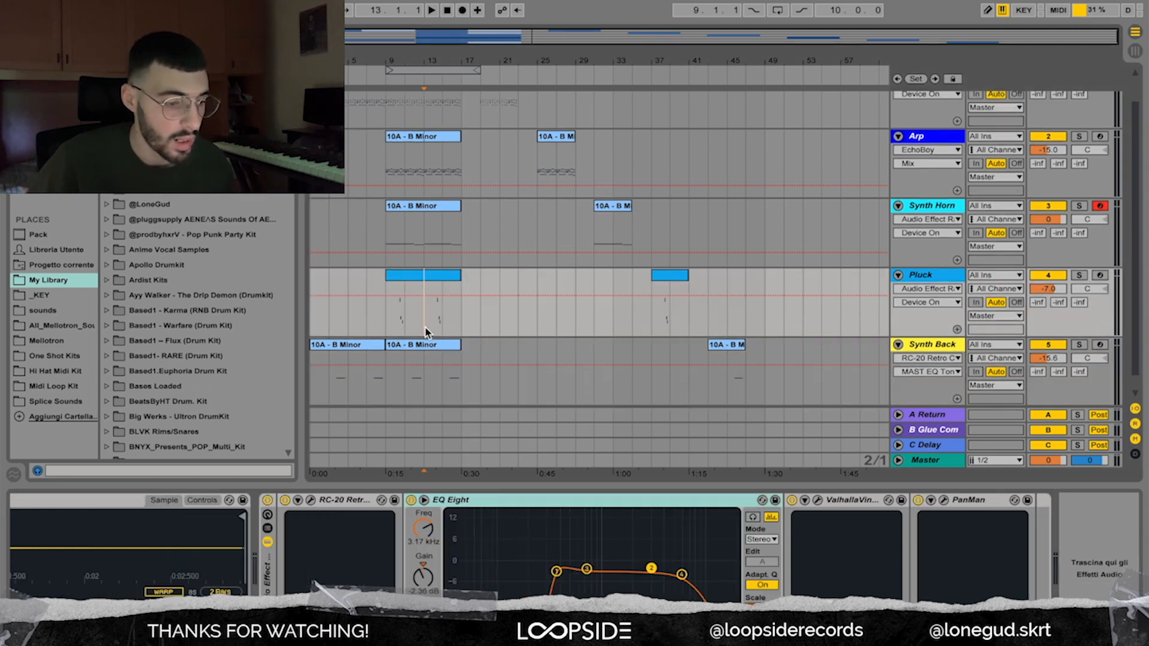
pyautogui.doubleClick(417, 343)
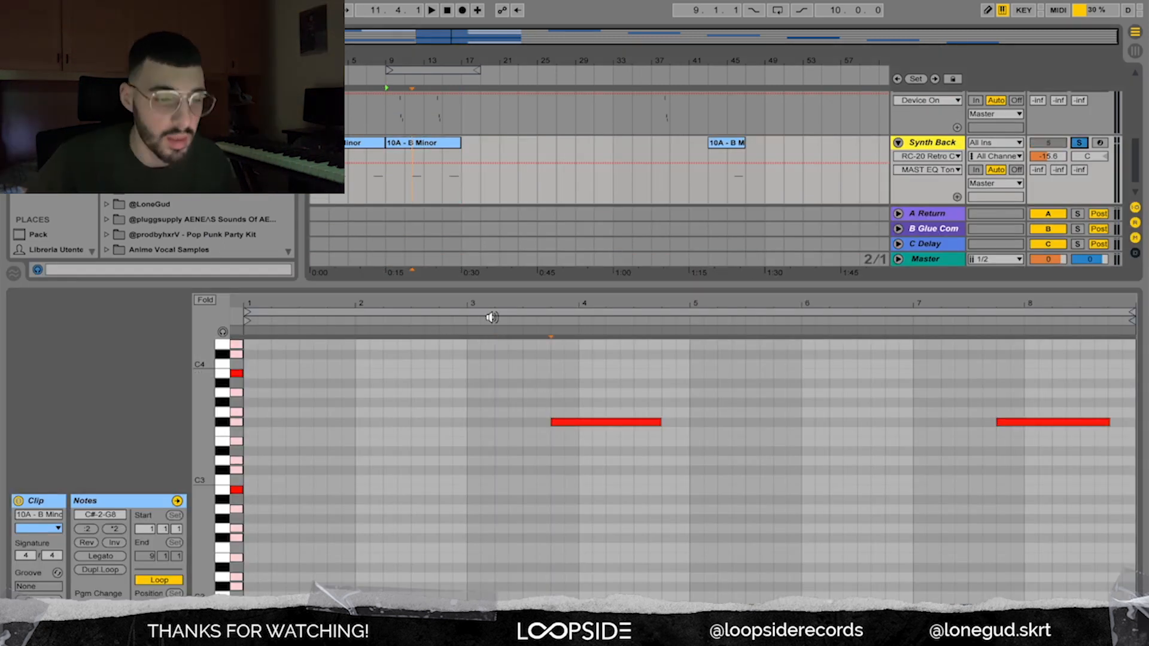
pyautogui.press('space')
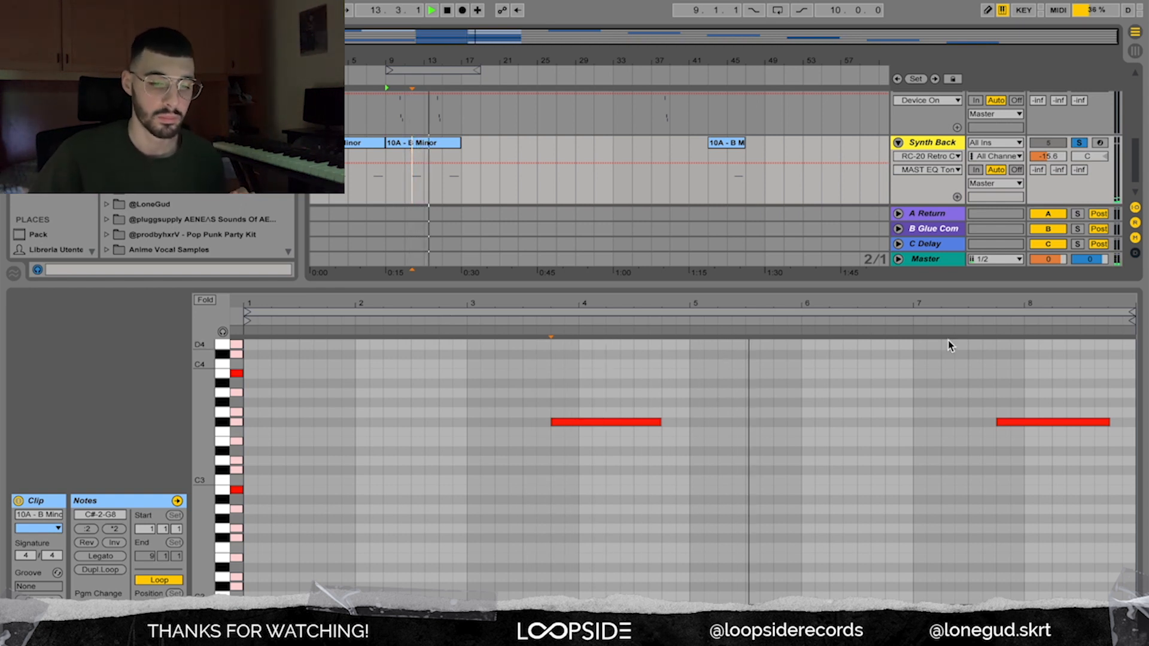
# Step: Play the soloed Bass part alongside its MIDI notes, then stop and show the track's device chain
pyautogui.click(944, 321)
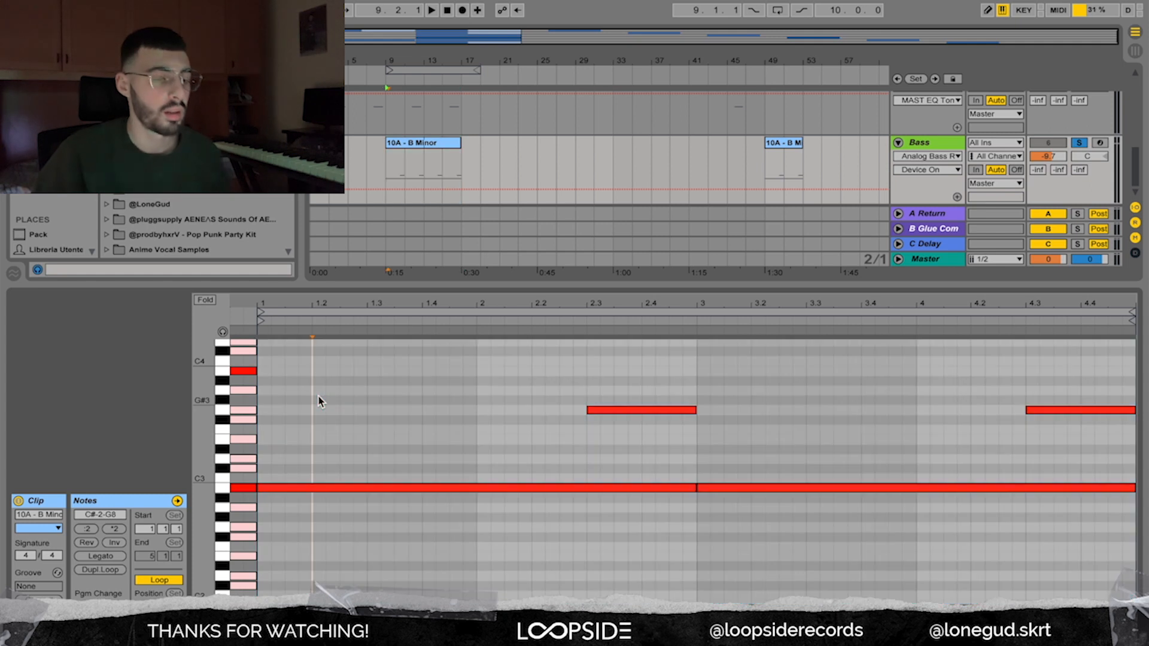
pyautogui.press('space')
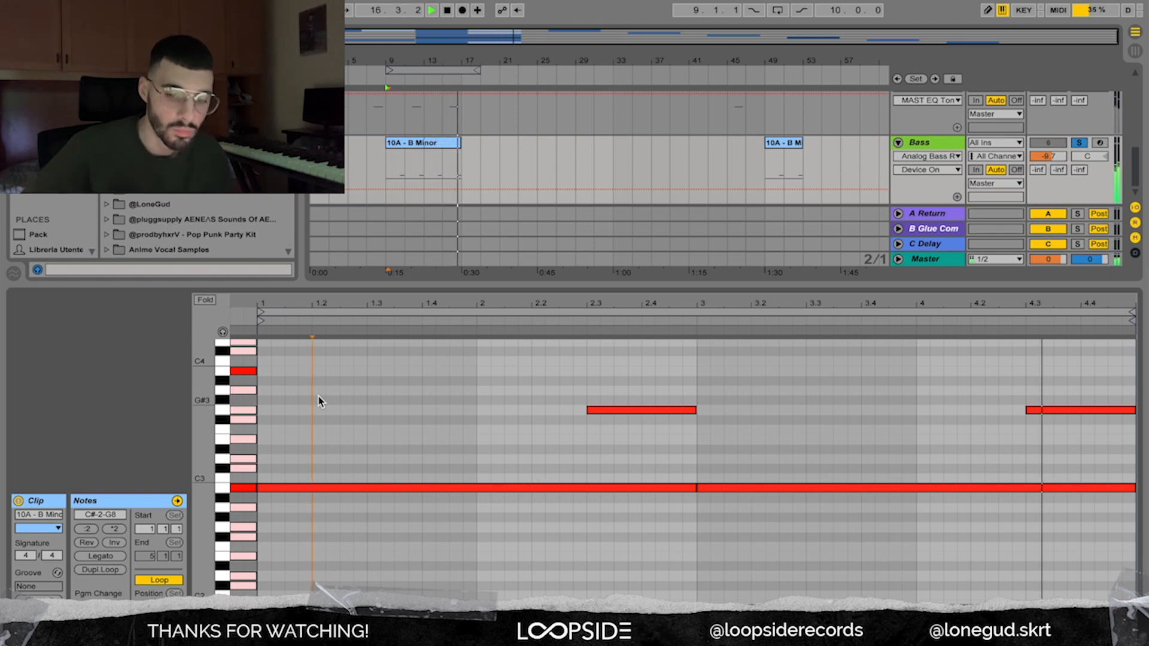
pyautogui.doubleClick(937, 144)
pyautogui.press('space')
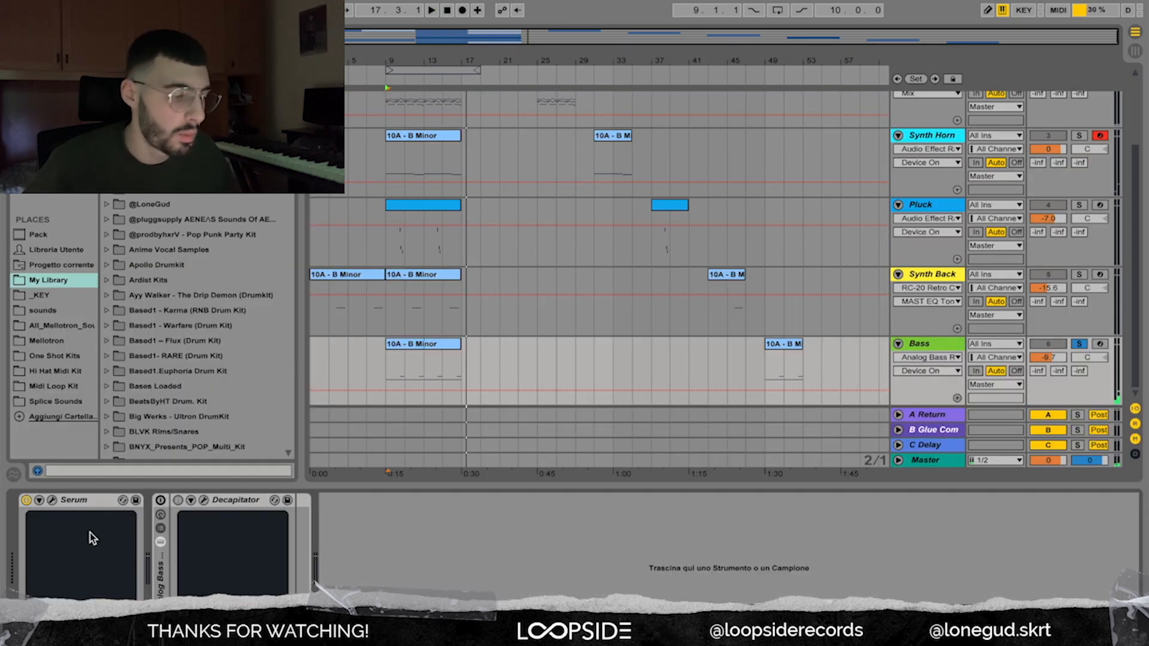
# Step: Examine Serum on the Bass track, including its preset banks and the VISION bank, and close the plug-in
pyautogui.click(52, 500)
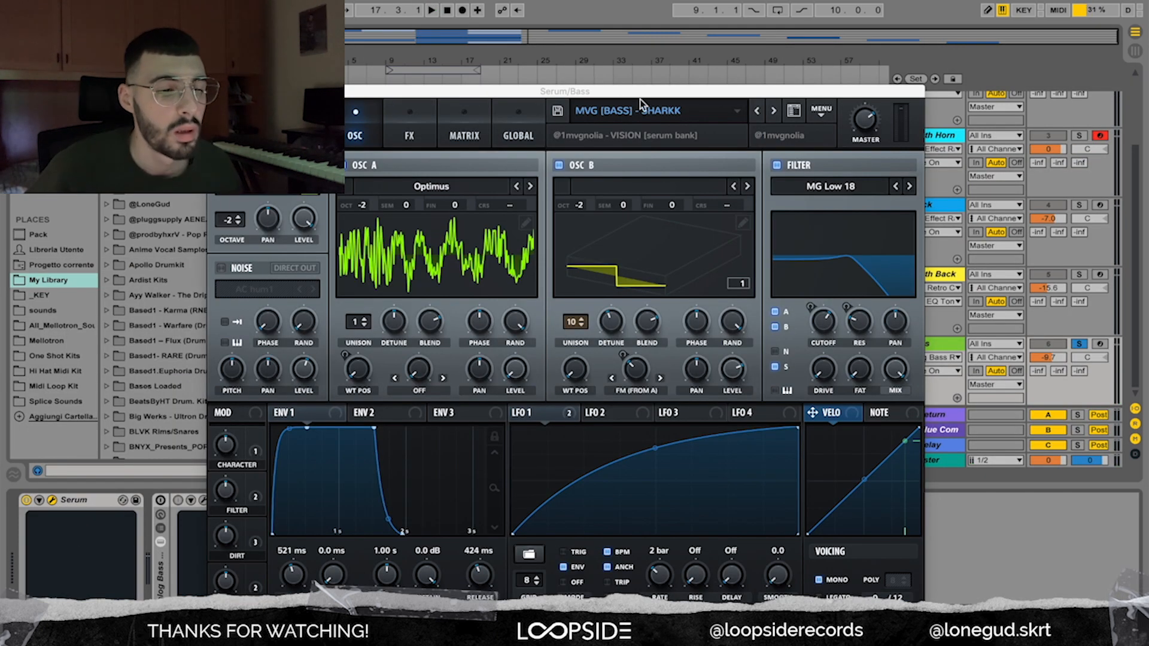
pyautogui.click(662, 112)
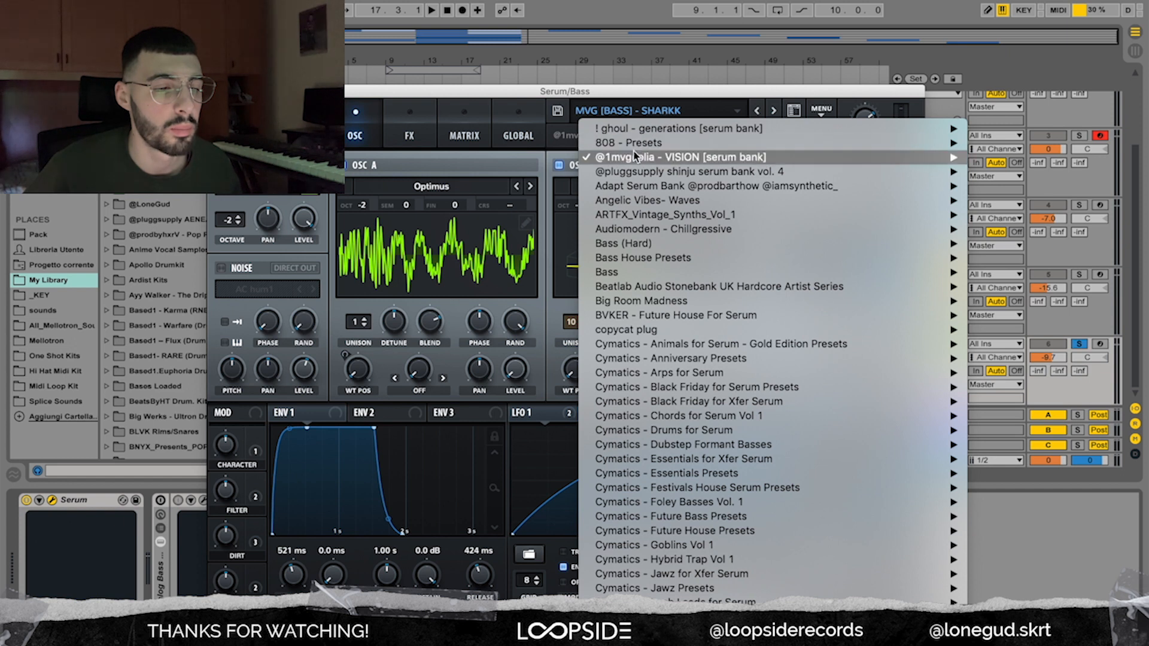
pyautogui.moveTo(638, 160)
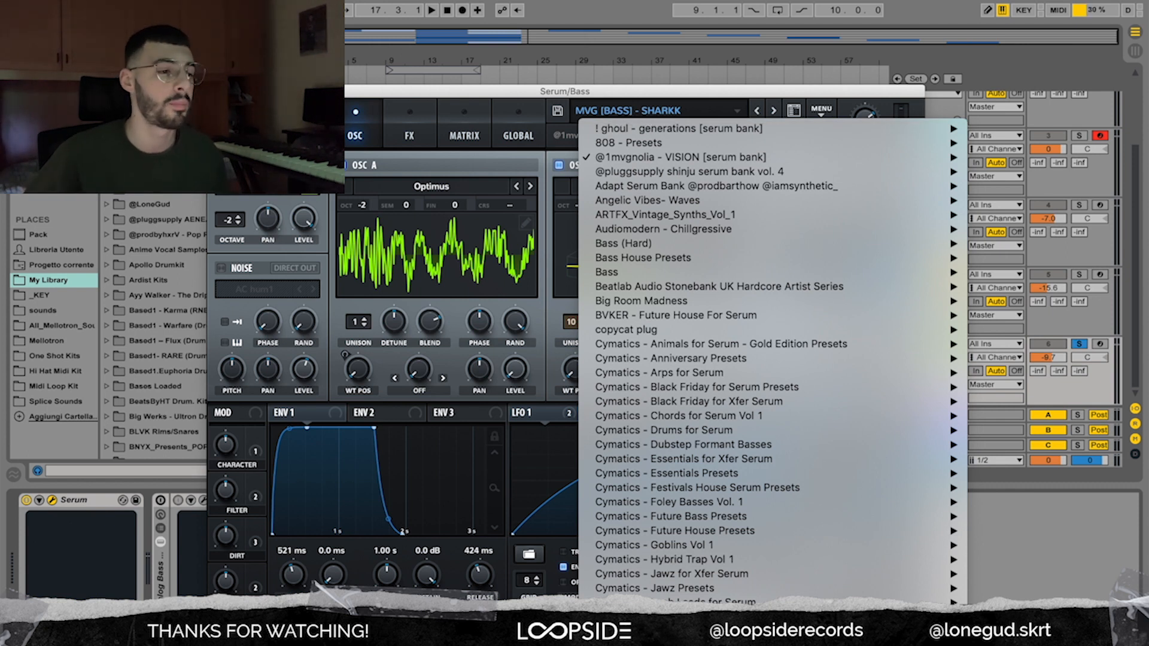
pyautogui.press('Escape')
pyautogui.click(215, 92)
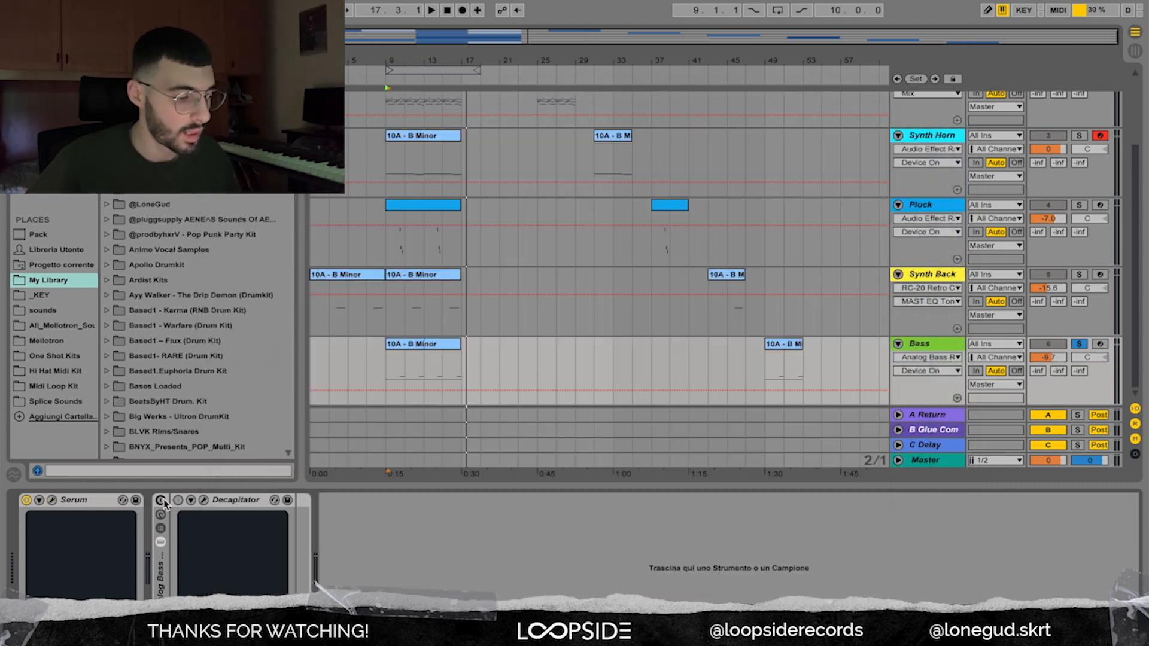
# Step: Switch on the Bass track's effect rack and examine its Decapitator settings, closing the plug-in
pyautogui.click(204, 500)
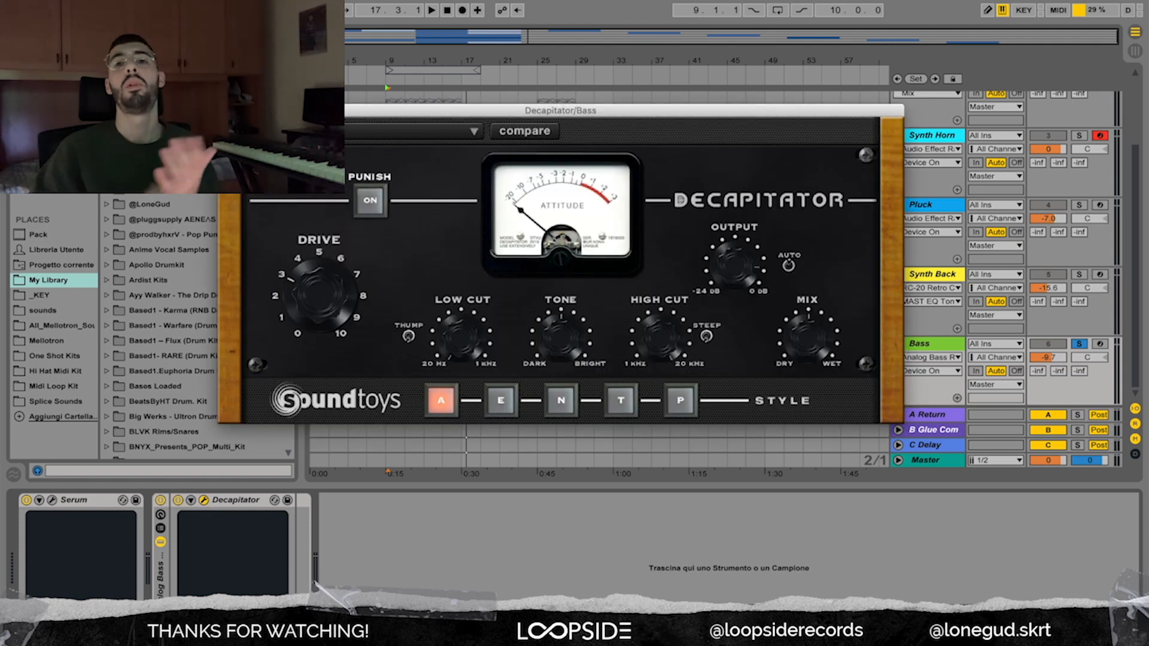
pyautogui.click(225, 111)
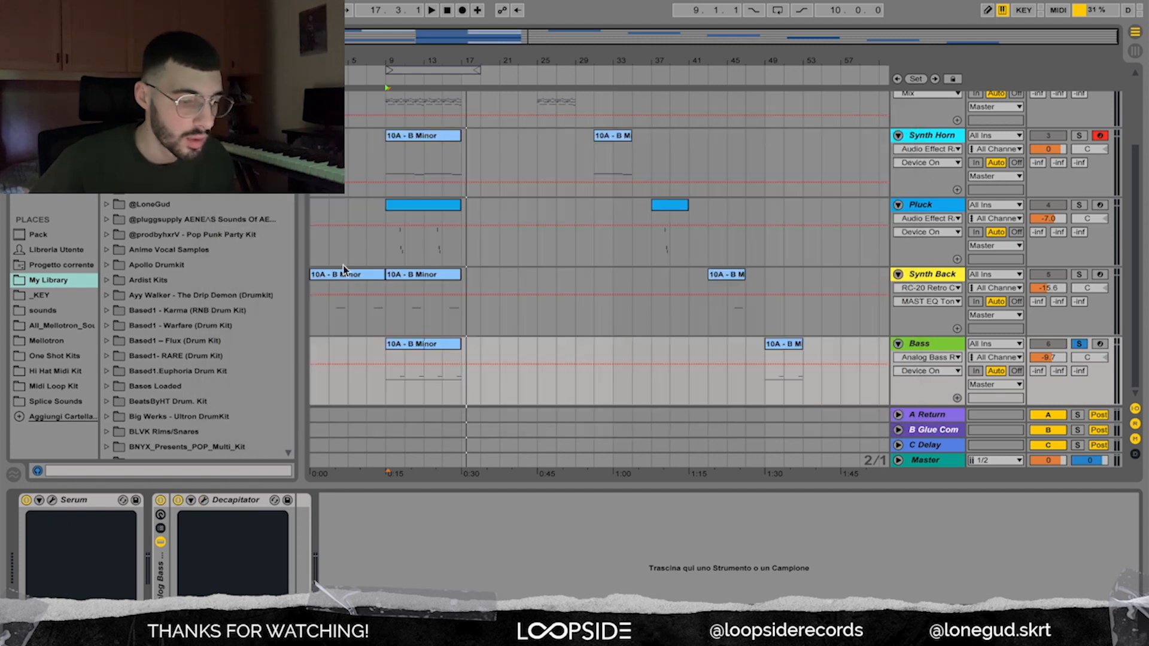
# Step: Reopen the Bass clip's notes and play the soloed part from bar 9 with the effects on
pyautogui.doubleClick(390, 361)
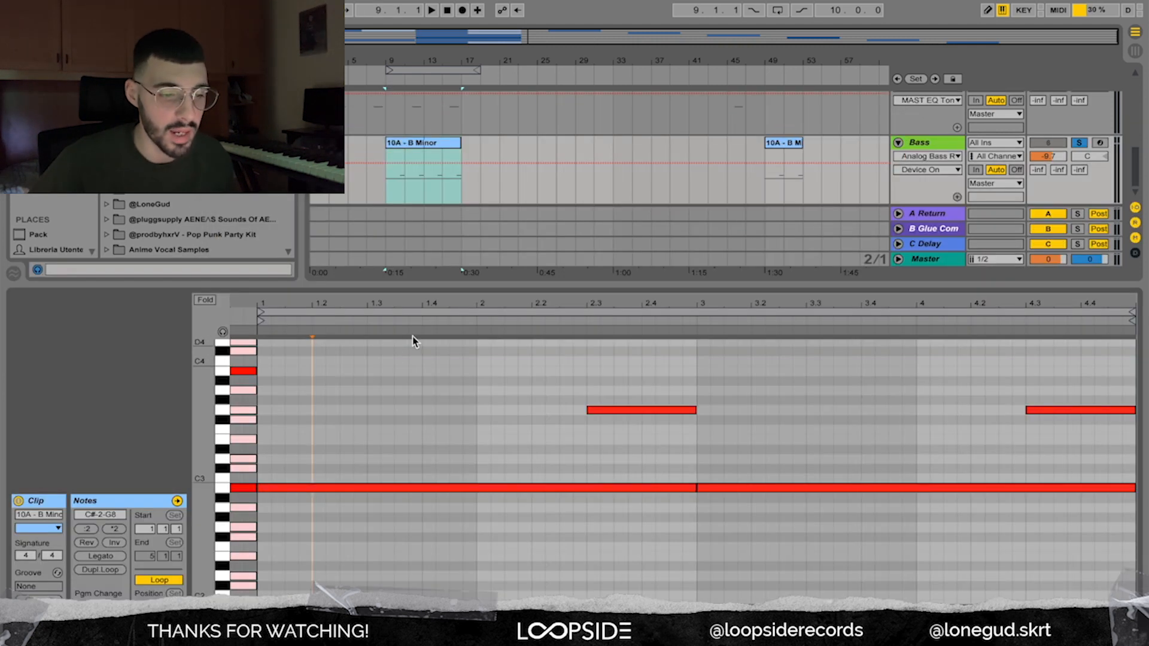
pyautogui.click(390, 159)
pyautogui.press('space')
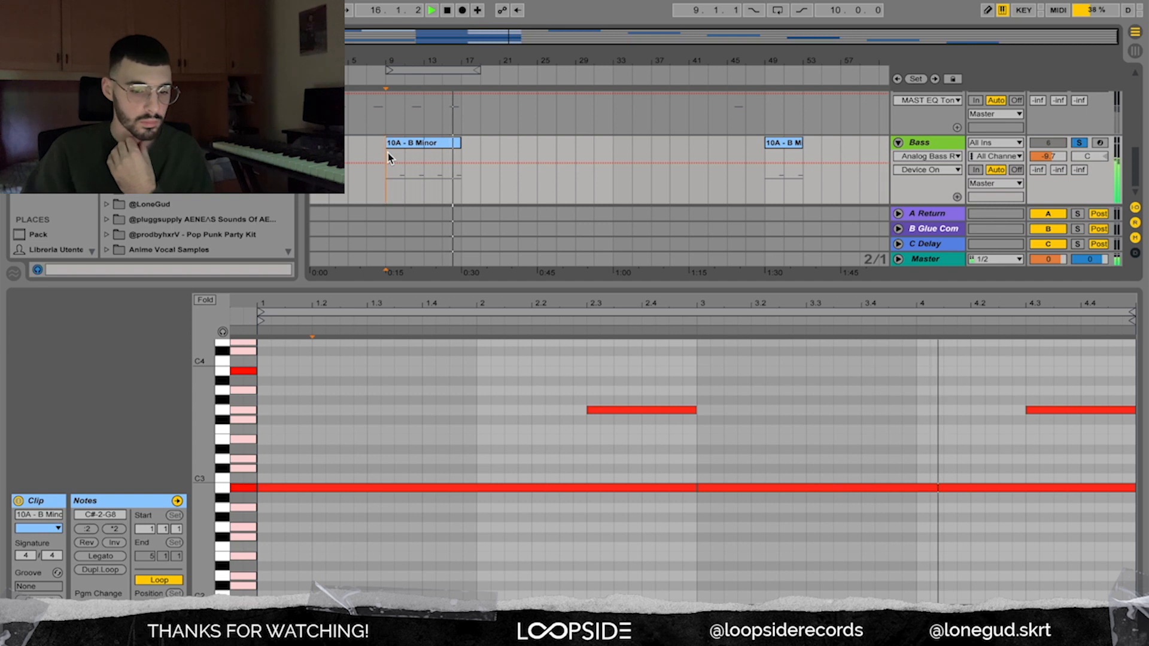
pyautogui.press('space')
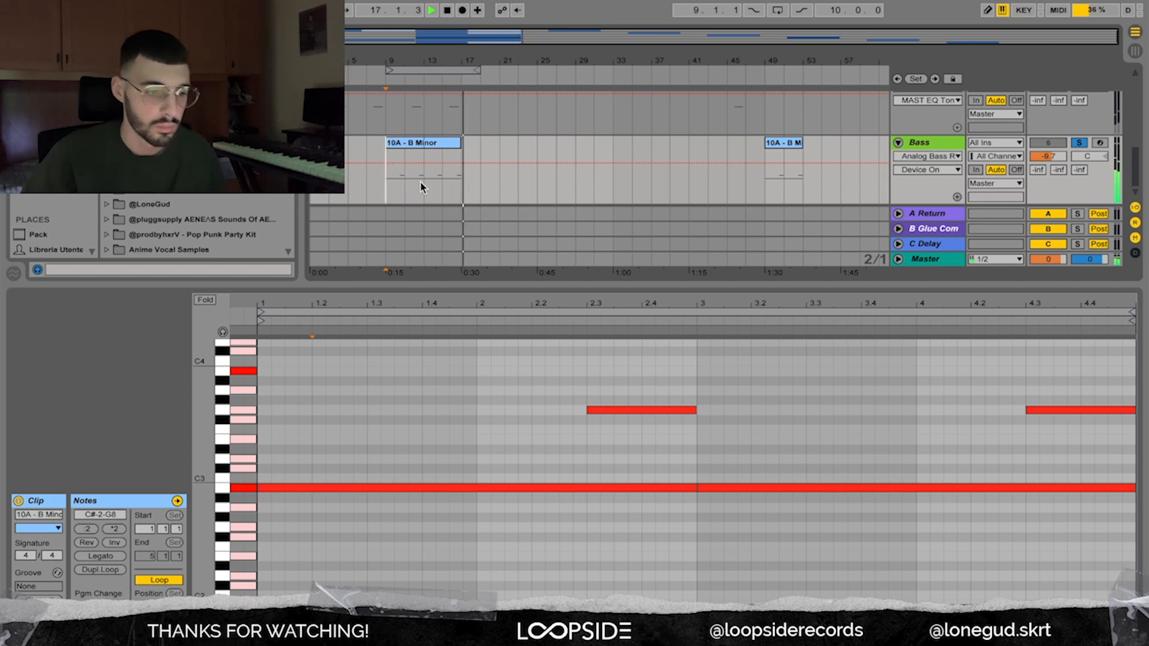
pyautogui.click(571, 426)
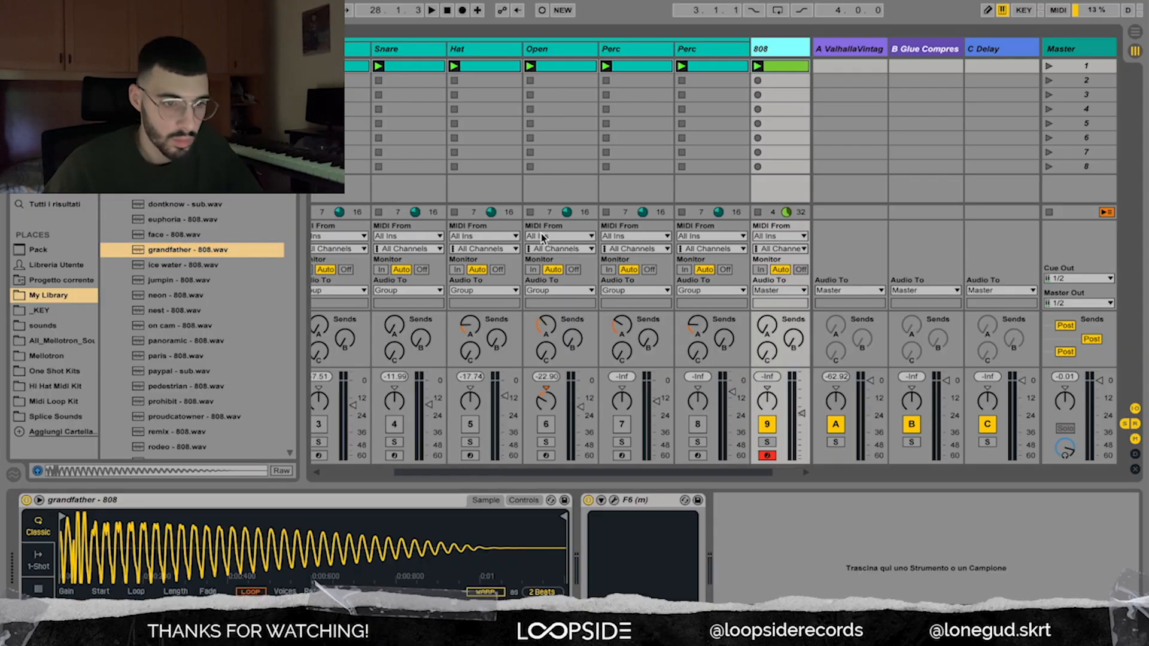
# Step: Open the Droplets loop clip in the drum project and play it soloed
pyautogui.doubleClick(367, 68)
pyautogui.click(333, 240)
pyautogui.press('space')
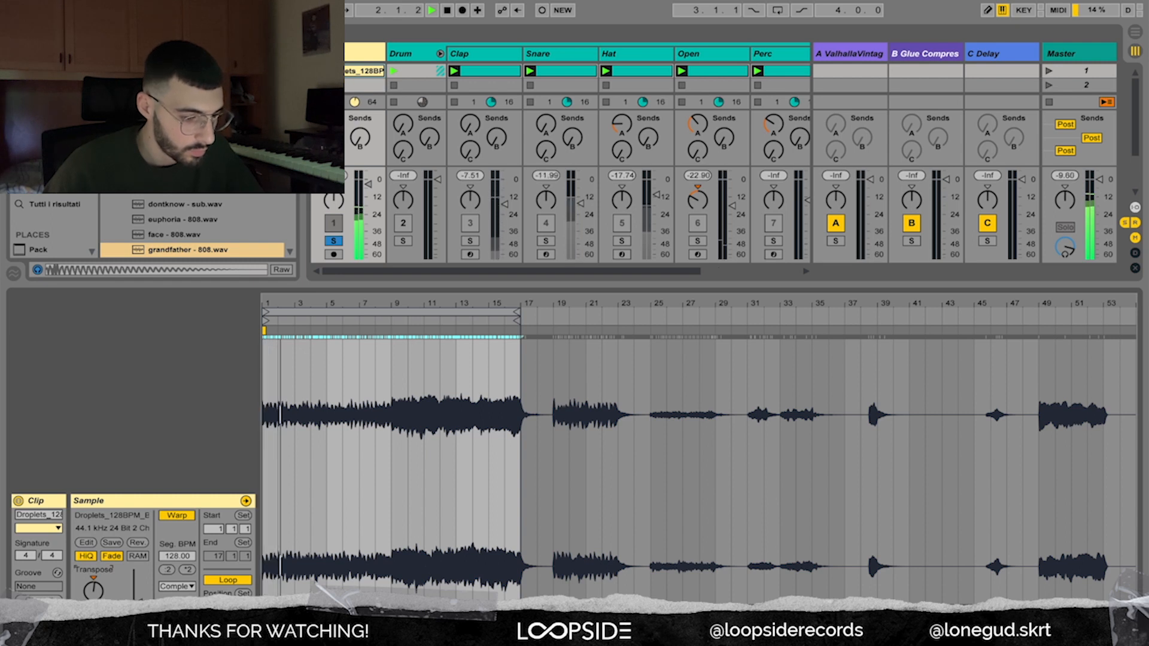
# Step: Open the empty 808 clip and draw a note about two and a half beats long just above C3 at its start
pyautogui.hscroll(4, 460, 59)
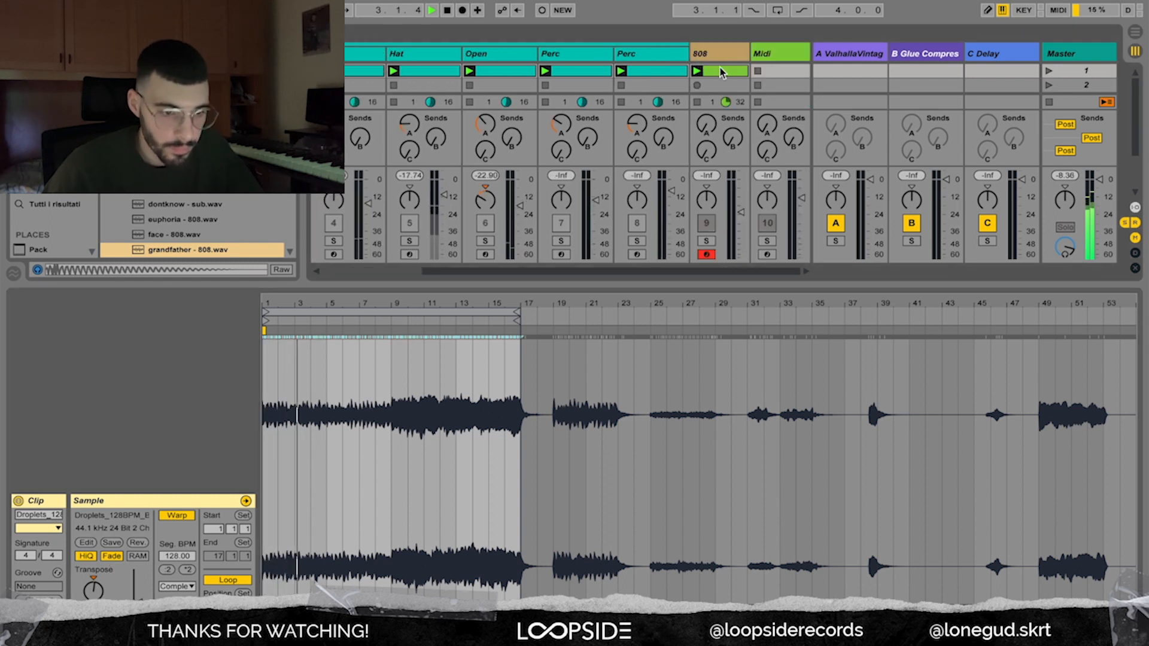
pyautogui.click(720, 72)
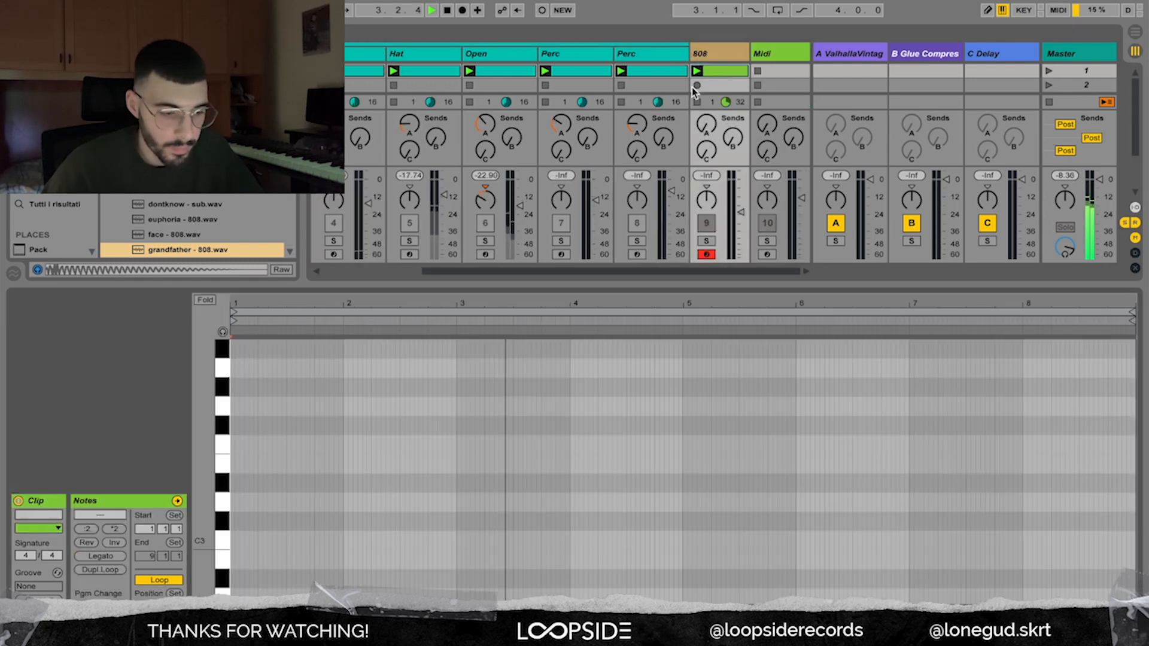
pyautogui.click(232, 523)
pyautogui.moveTo(234, 523); pyautogui.dragTo(304, 523)
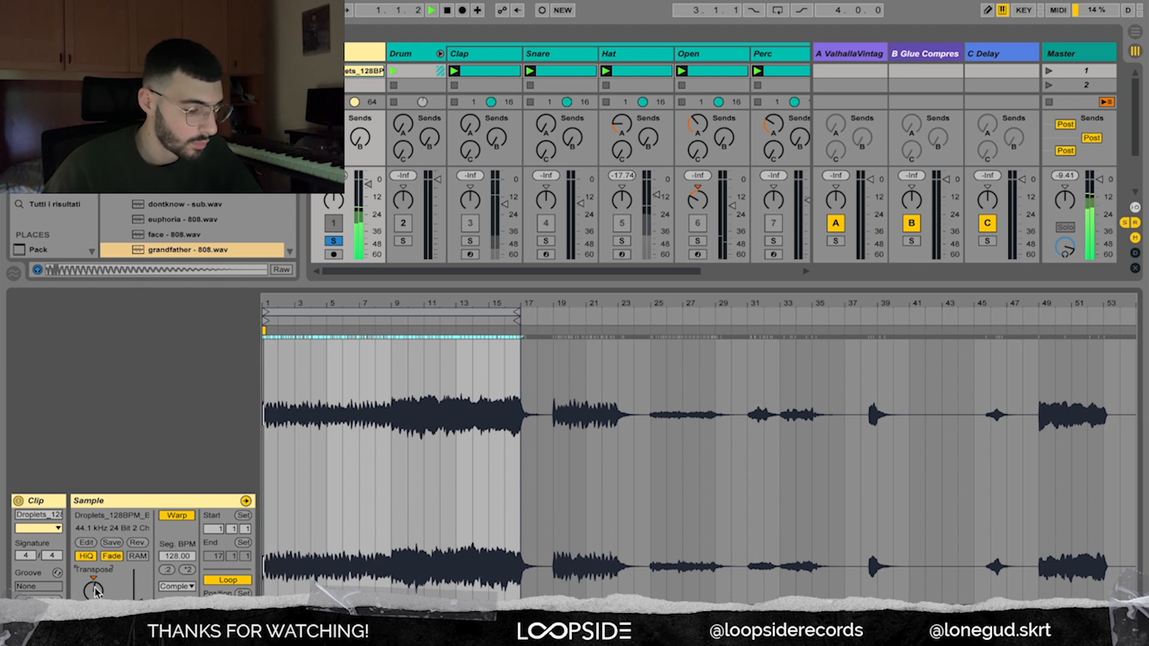
# Step: Move the note at the start of the 808 clip up to D3 and solo the 808 track
pyautogui.hscroll(5, 741, 70)
pyautogui.click(732, 73)
pyautogui.moveTo(304, 527); pyautogui.dragTo(240, 501)
pyautogui.click(706, 241)
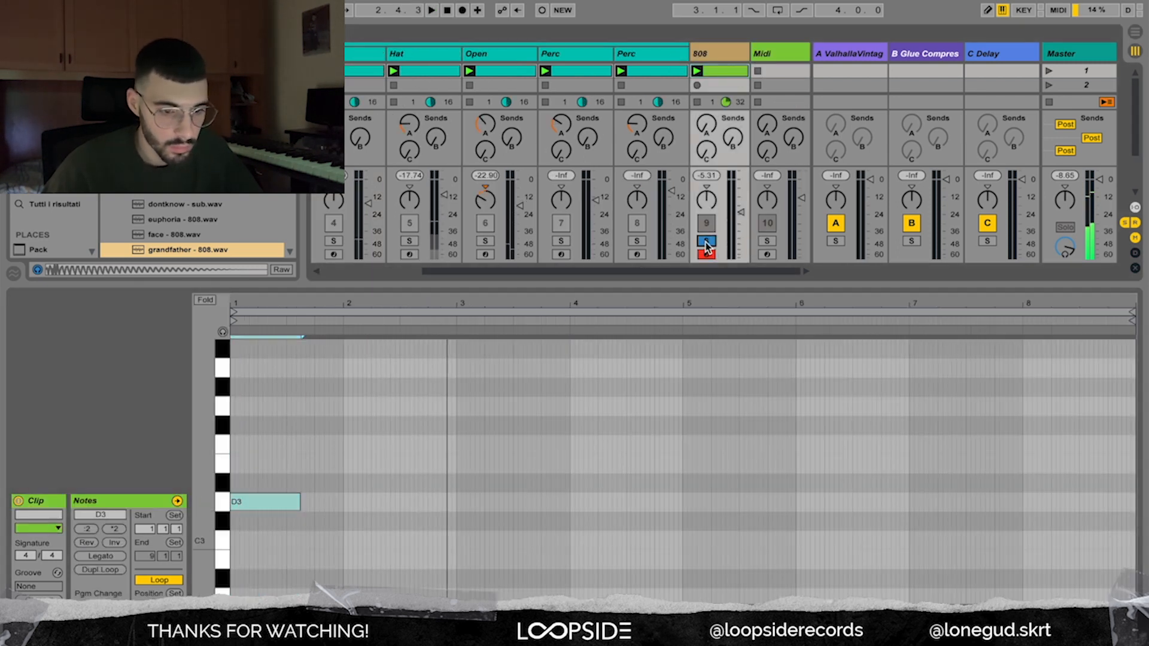
# Step: Duplicate the D3 notes at the start of the 808 clip and shift the copies earlier so they begin at bar 3
pyautogui.moveTo(256, 503); pyautogui.dragTo(486, 529)
pyautogui.press('super+d')
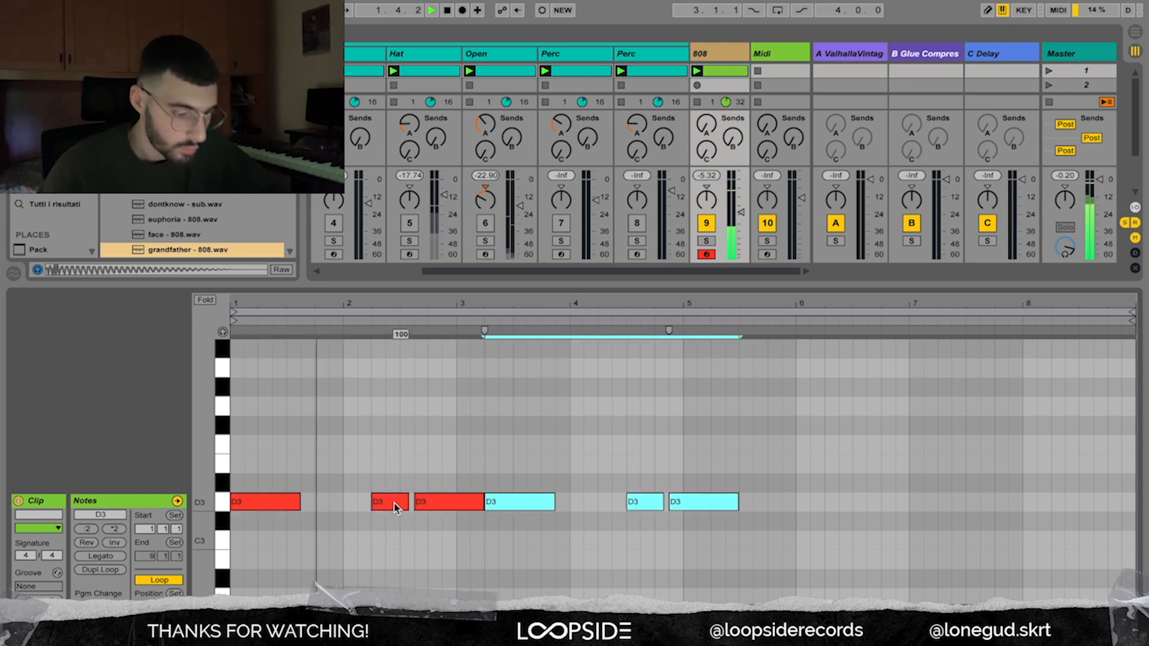
pyautogui.press('Left')
pyautogui.press('Left')
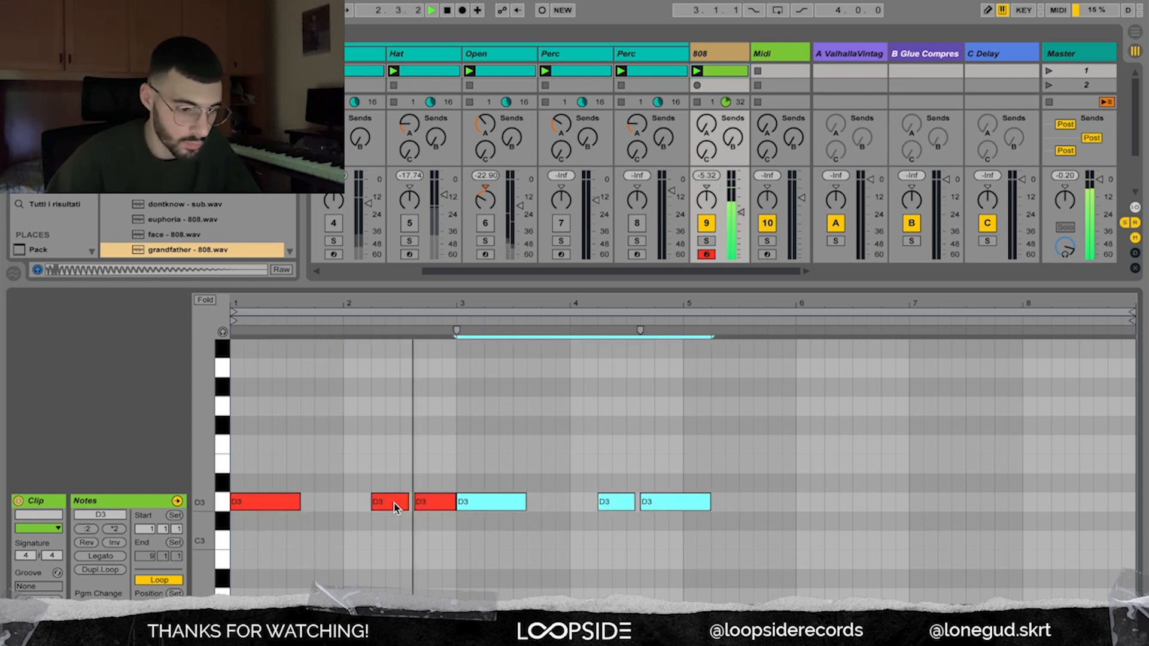
pyautogui.click(610, 563)
pyautogui.moveTo(612, 502)
pyautogui.mouseDown()
pyautogui.moveTo(598, 505)
pyautogui.moveTo(626, 501)
pyautogui.mouseUp()
pyautogui.press('super+z')
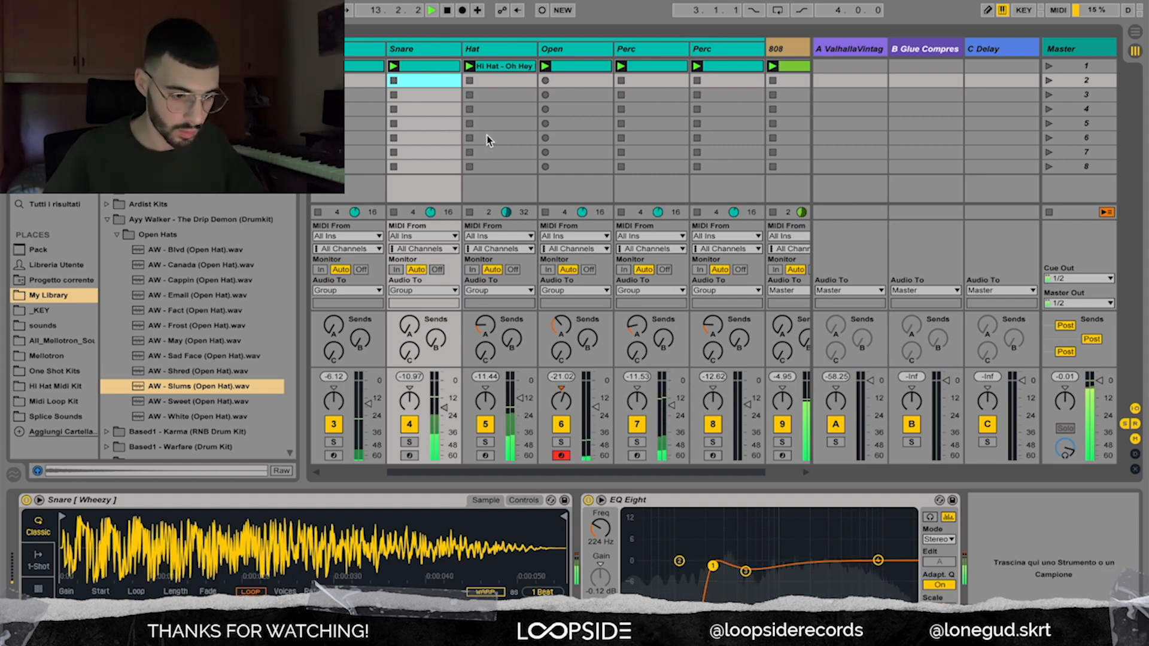
# Step: Inspect the device chains of the Open hat track and the melody sample track while the beat plays
pyautogui.hscroll(-3, 487, 140)
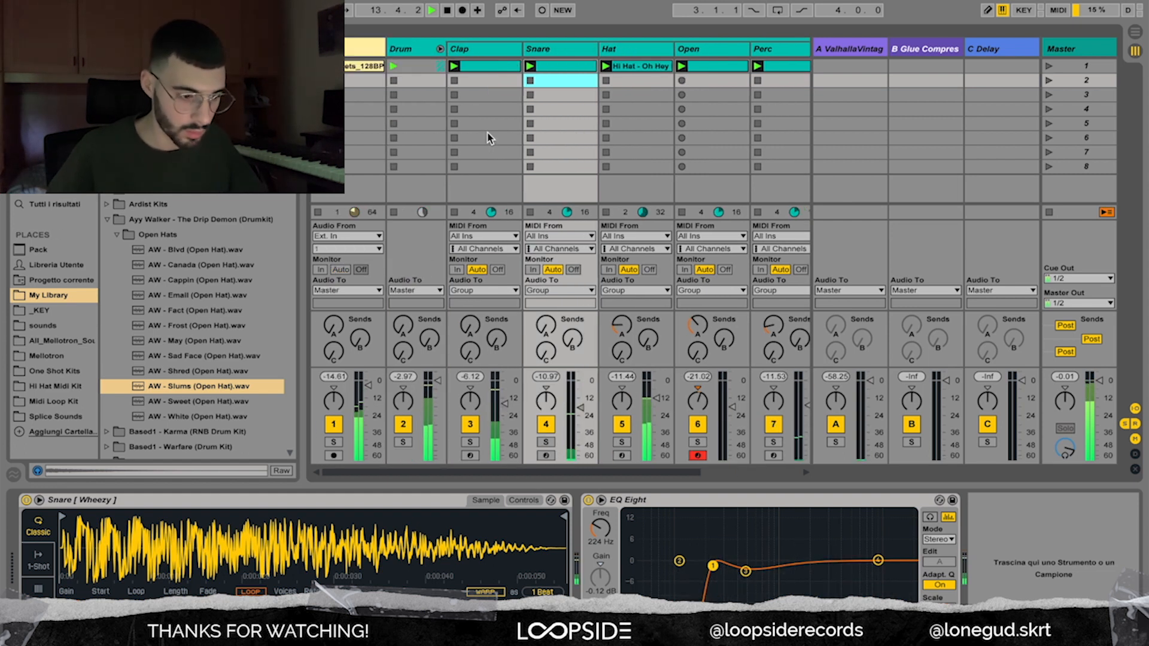
pyautogui.click(718, 51)
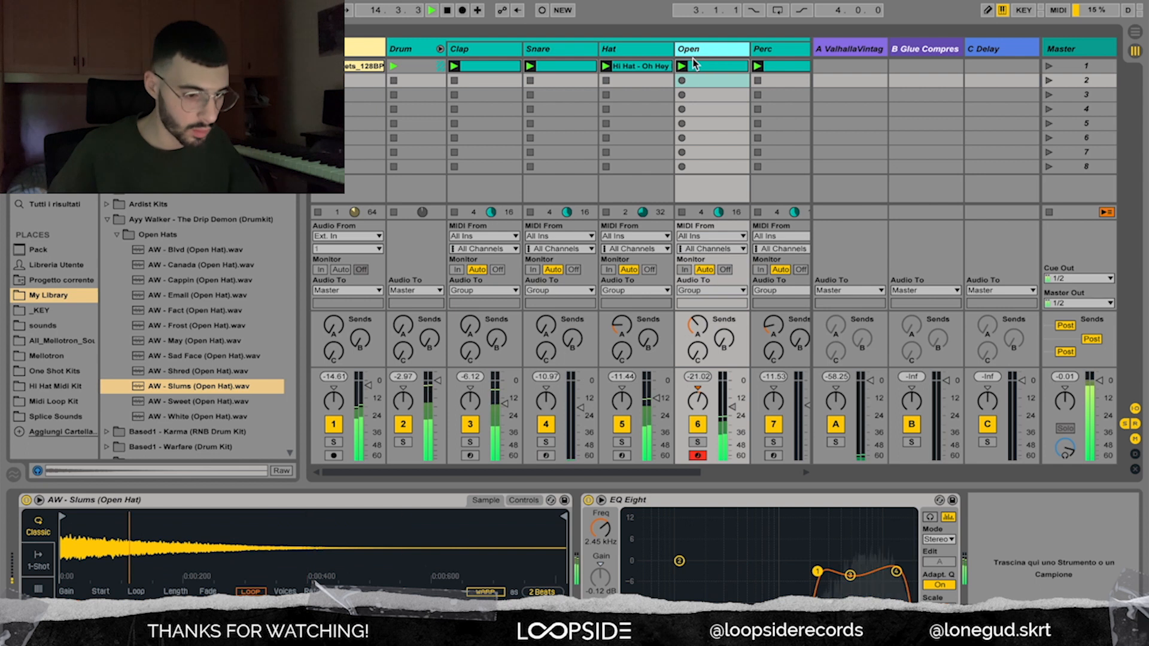
pyautogui.click(351, 55)
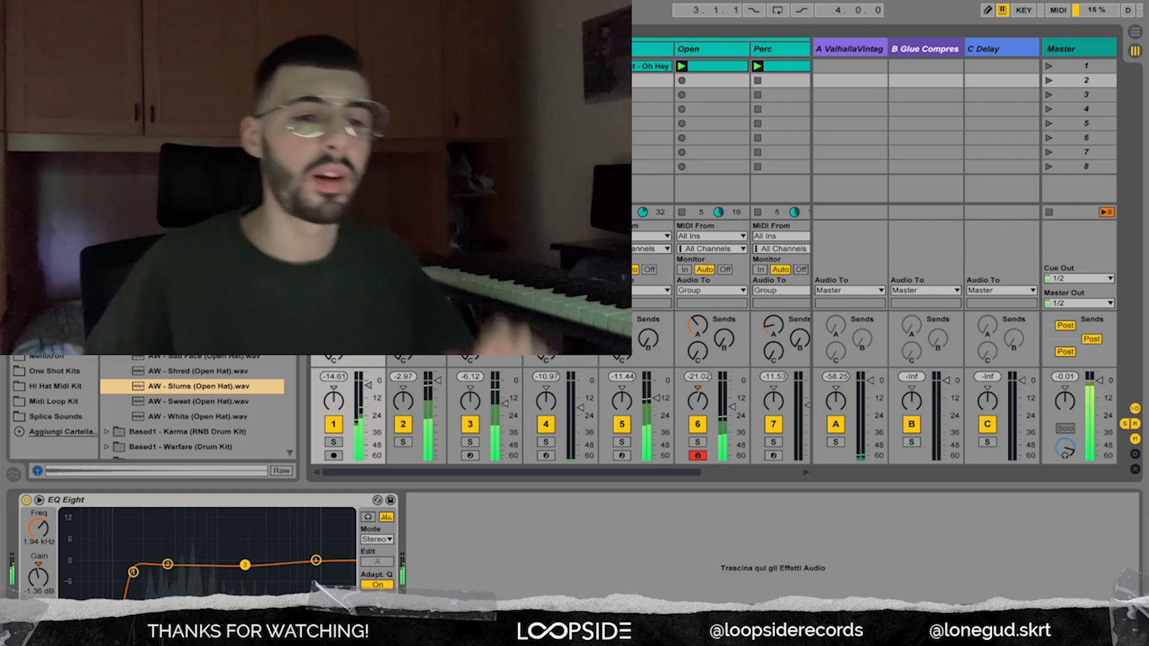
pyautogui.click(358, 68)
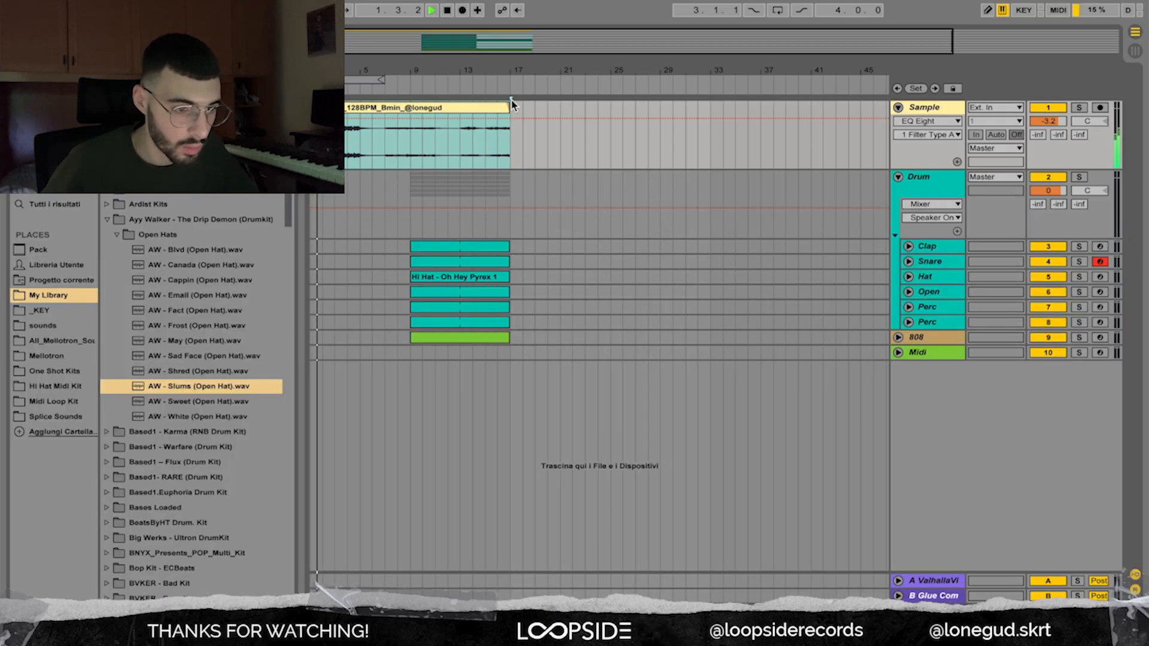
# Step: Shorten the Droplets clip so it ends at bar 5, duplicate the Sample track and stop playback
pyautogui.moveTo(509, 107); pyautogui.dragTo(360, 108)
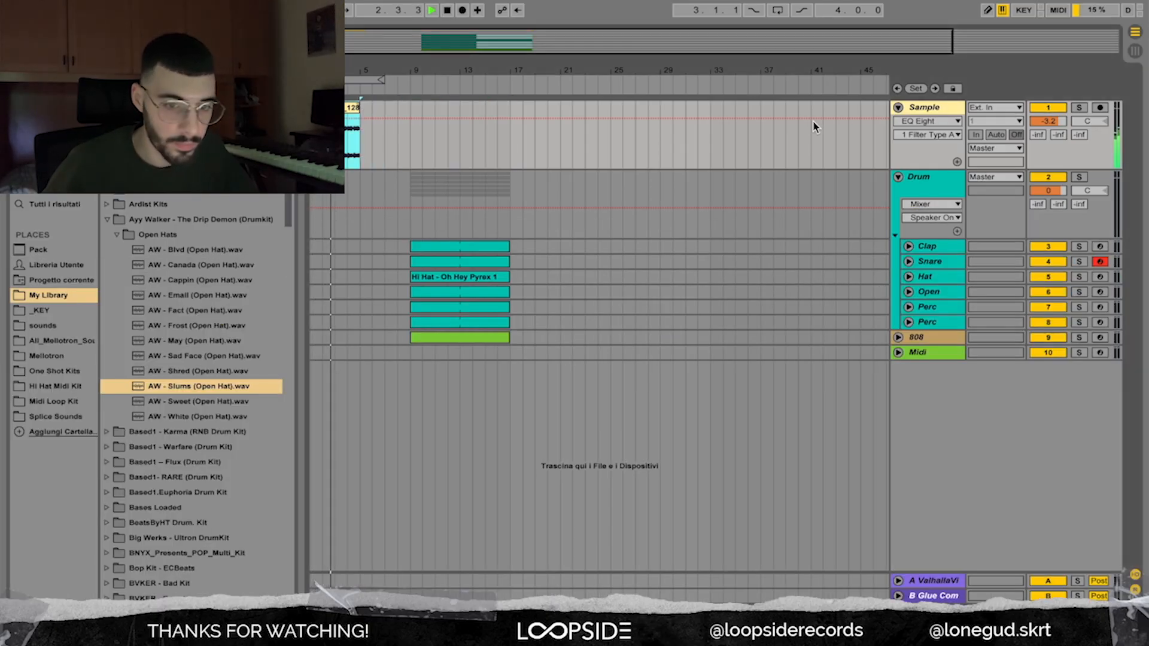
pyautogui.click(918, 109)
pyautogui.press('super+d')
pyautogui.press('space')
# Step: Open the duplicated Sample track's clip and move its start marker on to a later section of the loop
pyautogui.doubleClick(353, 177)
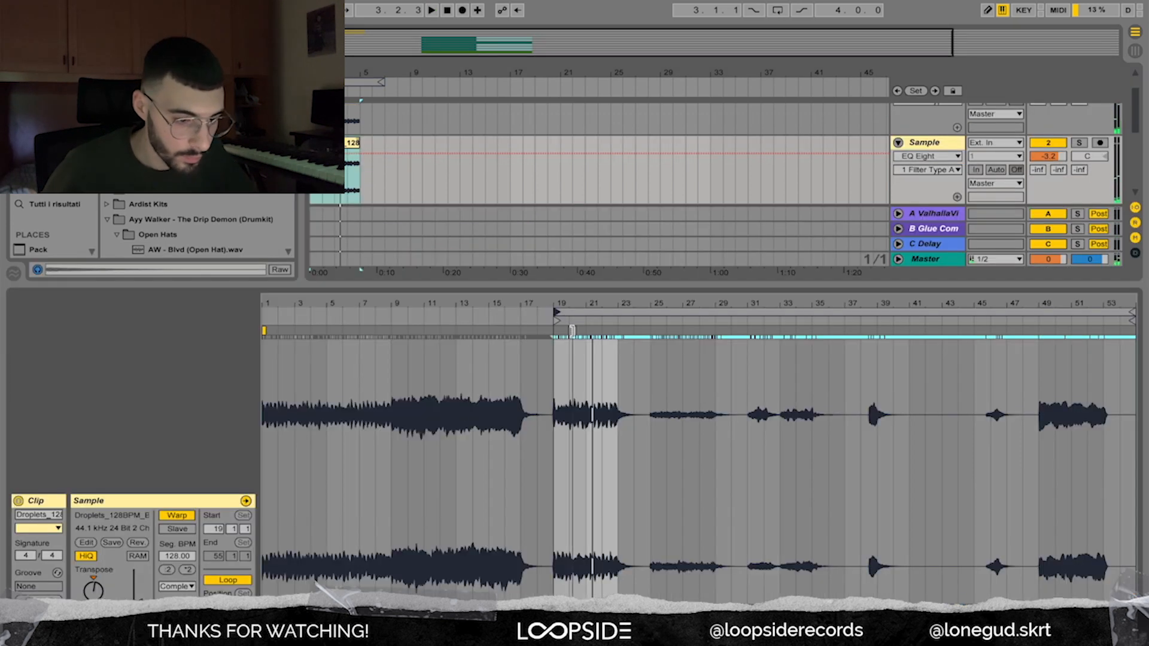
pyautogui.moveTo(558, 312)
pyautogui.mouseDown()
pyautogui.moveTo(975, 311)
pyautogui.moveTo(940, 314)
pyautogui.mouseUp()
pyautogui.press('space')
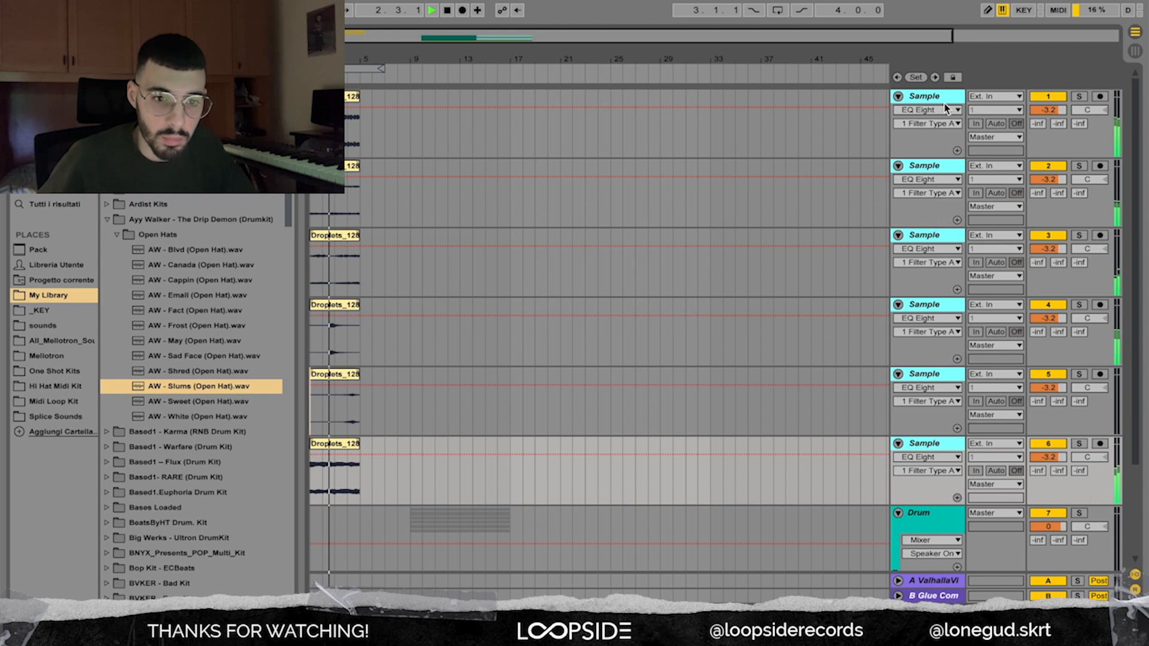
# Step: Group the six Sample tracks and search the browser for "ultra" to find a pitch-shifting plug-in for the group
pyautogui.rightClick(947, 109)
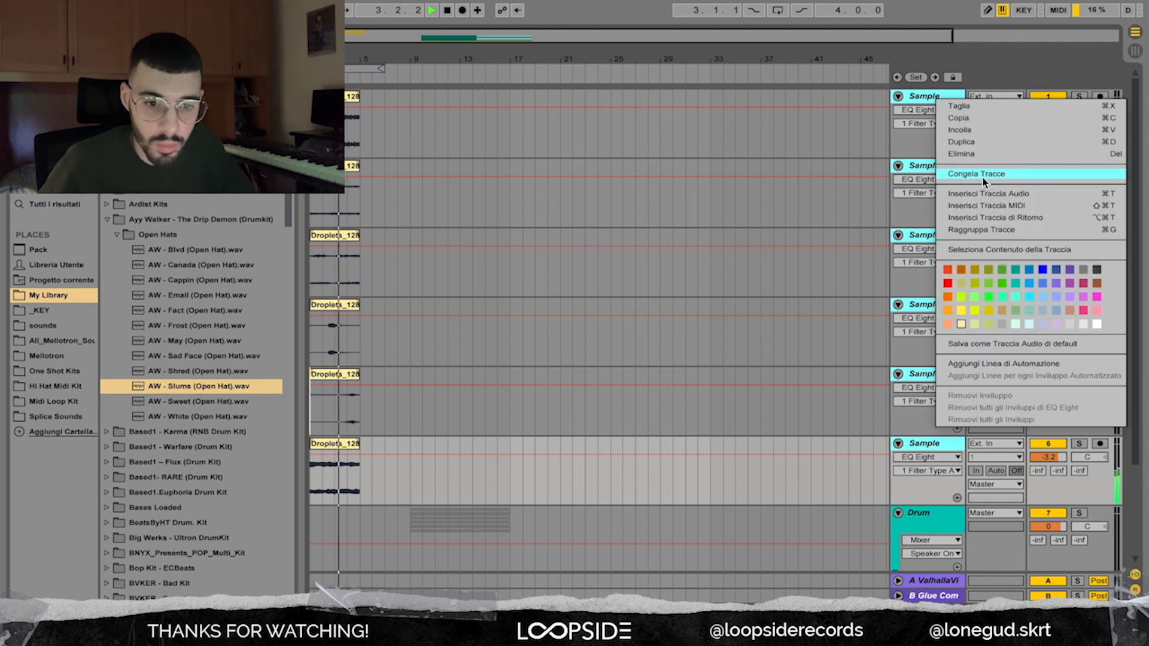
pyautogui.click(985, 230)
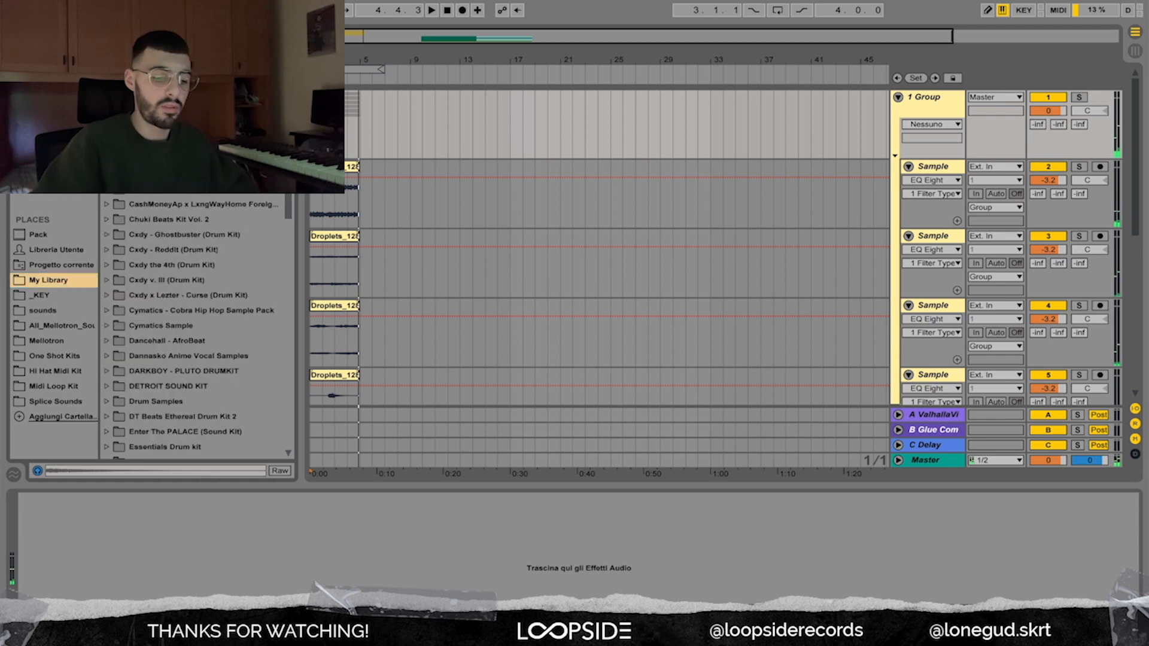
pyautogui.press('Escape')
pyautogui.hotkey('ctrl', 'f')
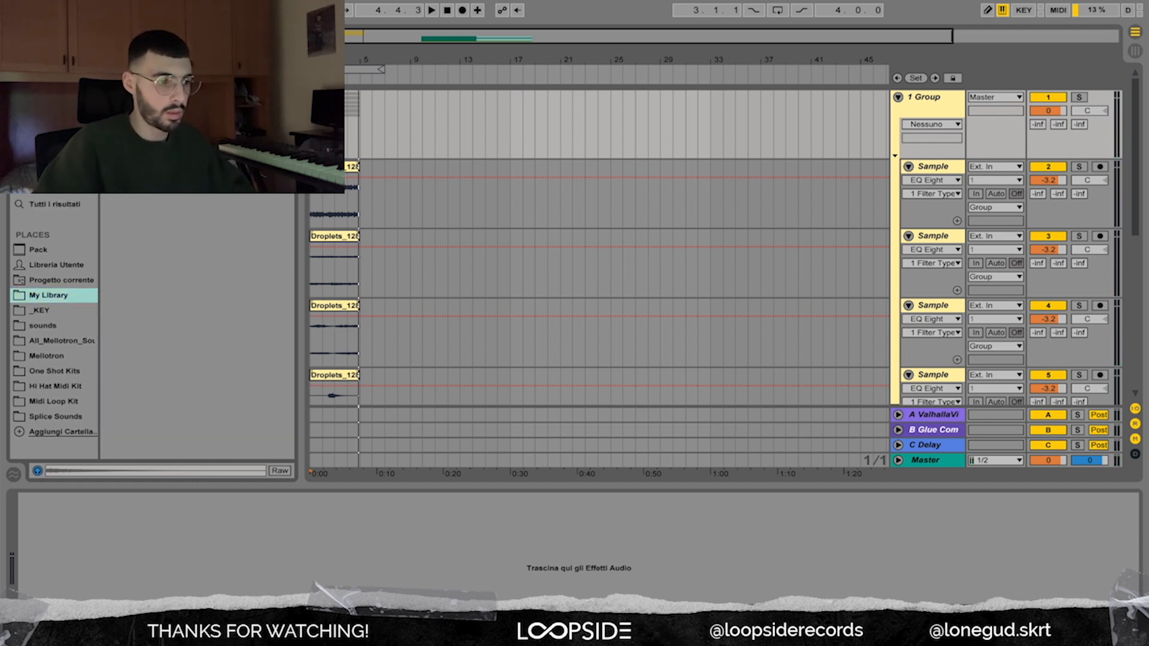
pyautogui.press('Escape')
pyautogui.hotkey('ctrl', 'f')
pyautogui.press('Escape')
pyautogui.hotkey('ctrl', 'f')
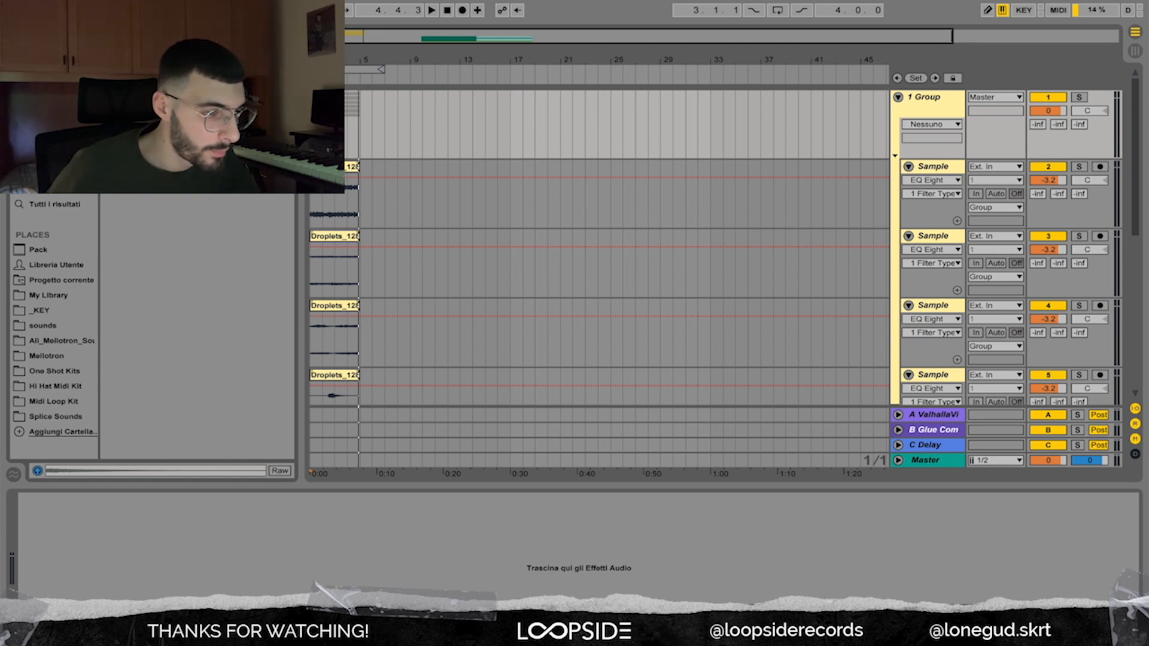
pyautogui.write('ultra')
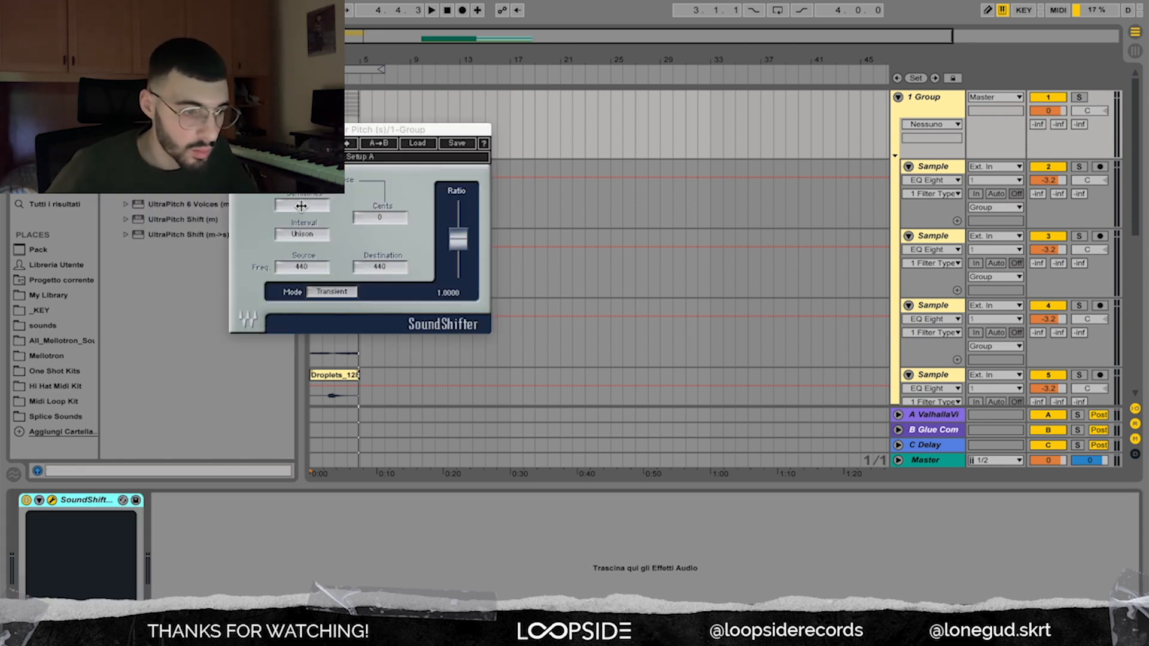
# Step: Set the SoundShifter on the sample group to -1 semitone, check it in playback and close the plug-in window
pyautogui.click(301, 206)
pyautogui.moveTo(301, 206); pyautogui.dragTo(301, 211)
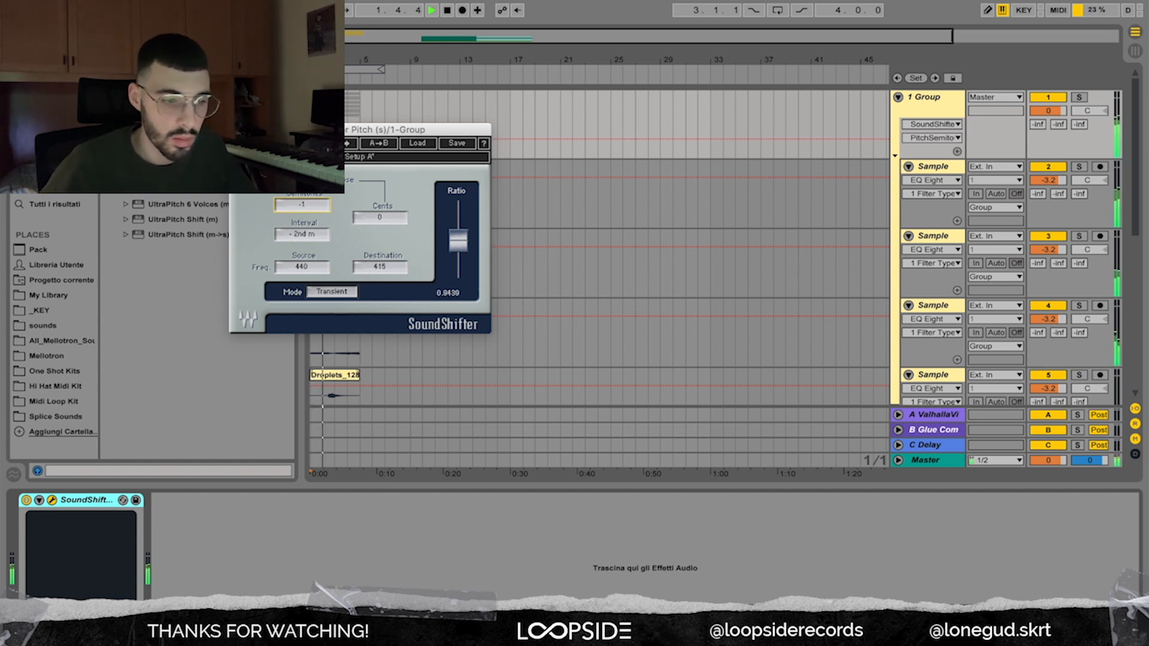
pyautogui.moveTo(301, 210); pyautogui.dragTo(301, 197)
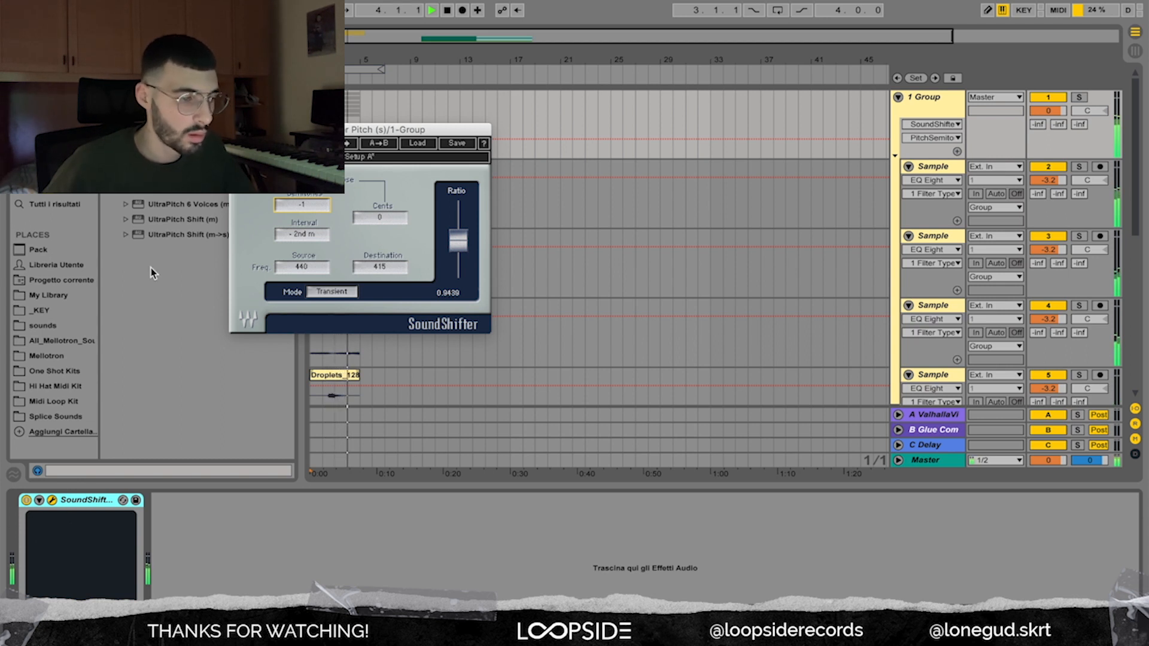
pyautogui.click(237, 129)
pyautogui.press('space')
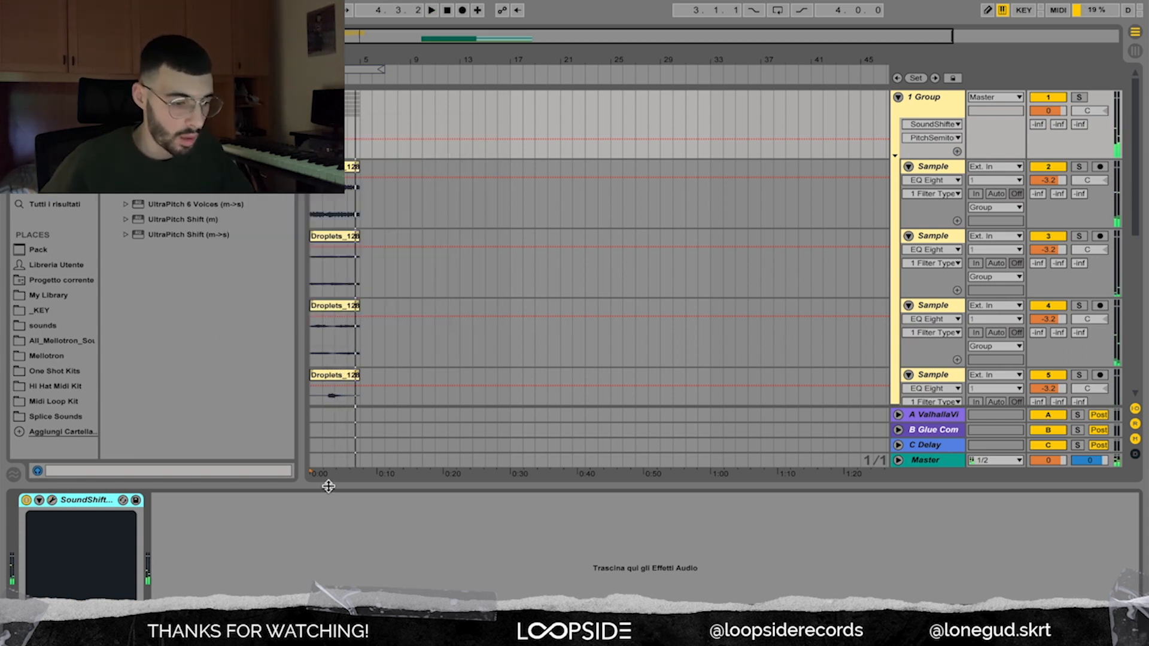
# Step: Open the notes of the 808 clip at bar 9 in the arrangement and select all of them
pyautogui.doubleClick(328, 487)
pyautogui.scroll(-5, 328, 429)
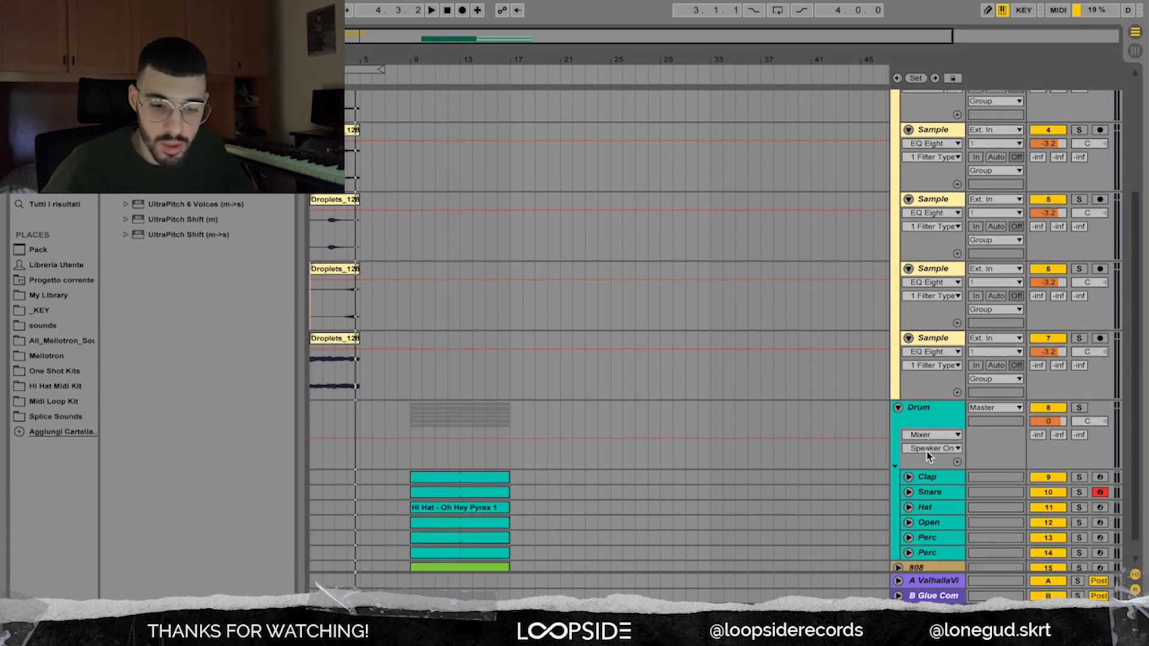
pyautogui.scroll(-1, 929, 456)
pyautogui.doubleClick(465, 546)
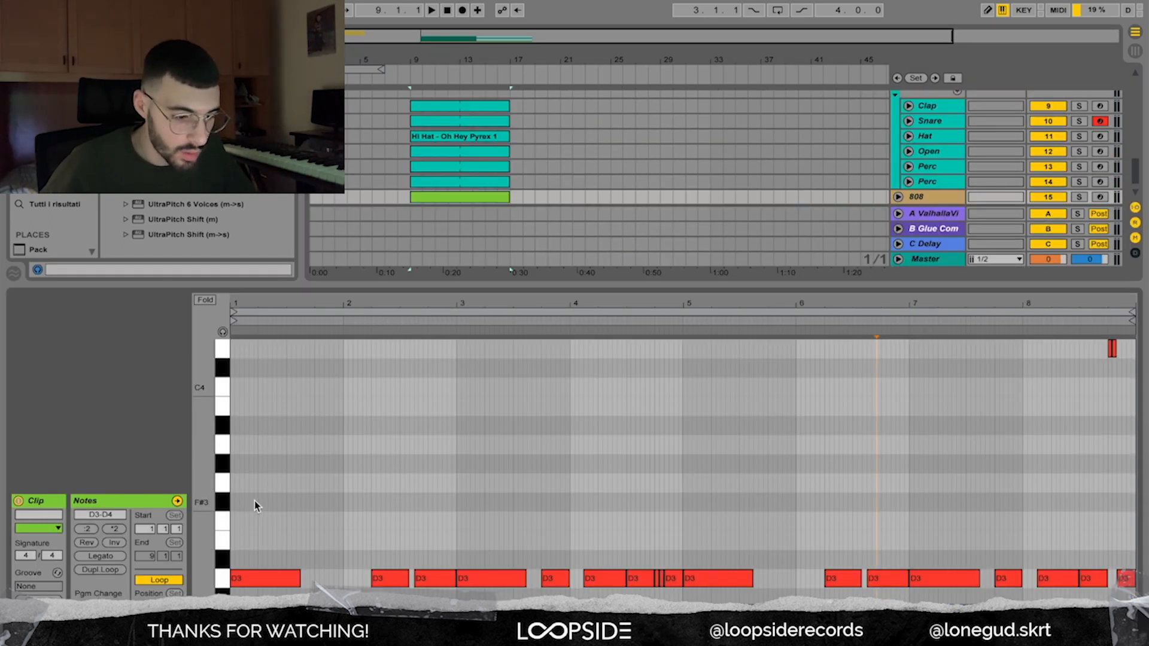
pyautogui.scroll(-1, 254, 501)
pyautogui.hotkey('ctrl', 'a')
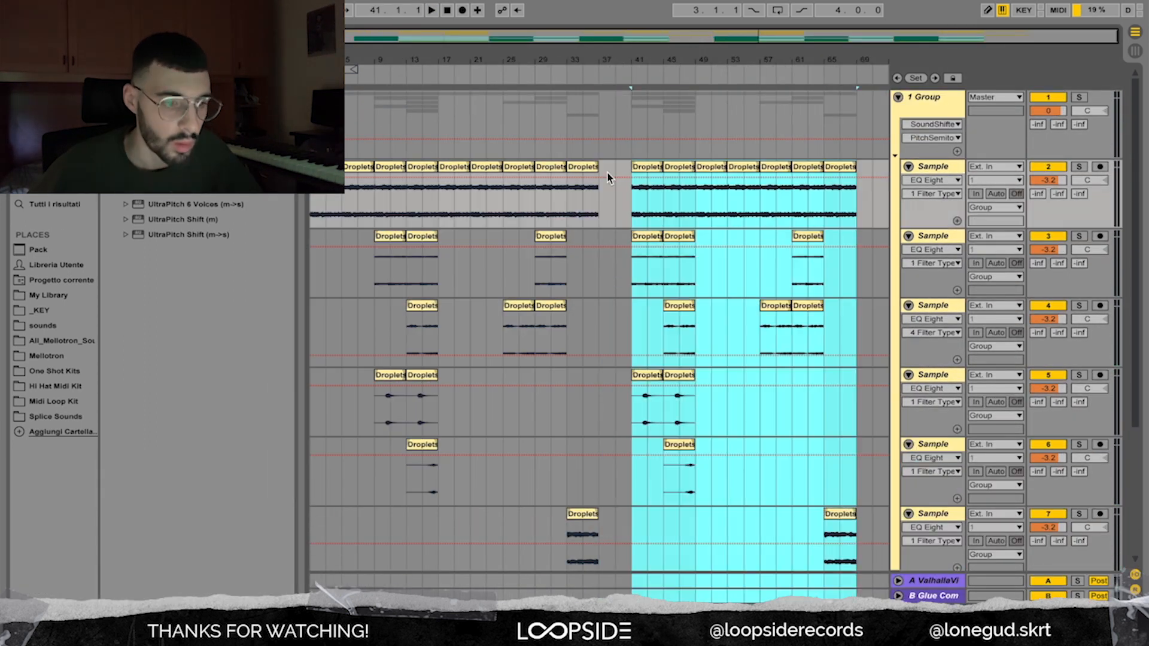
# Step: Duplicate the bar 33 clips on the first and last Sample tracks to fill the gap up to bar 41
pyautogui.click(551, 154)
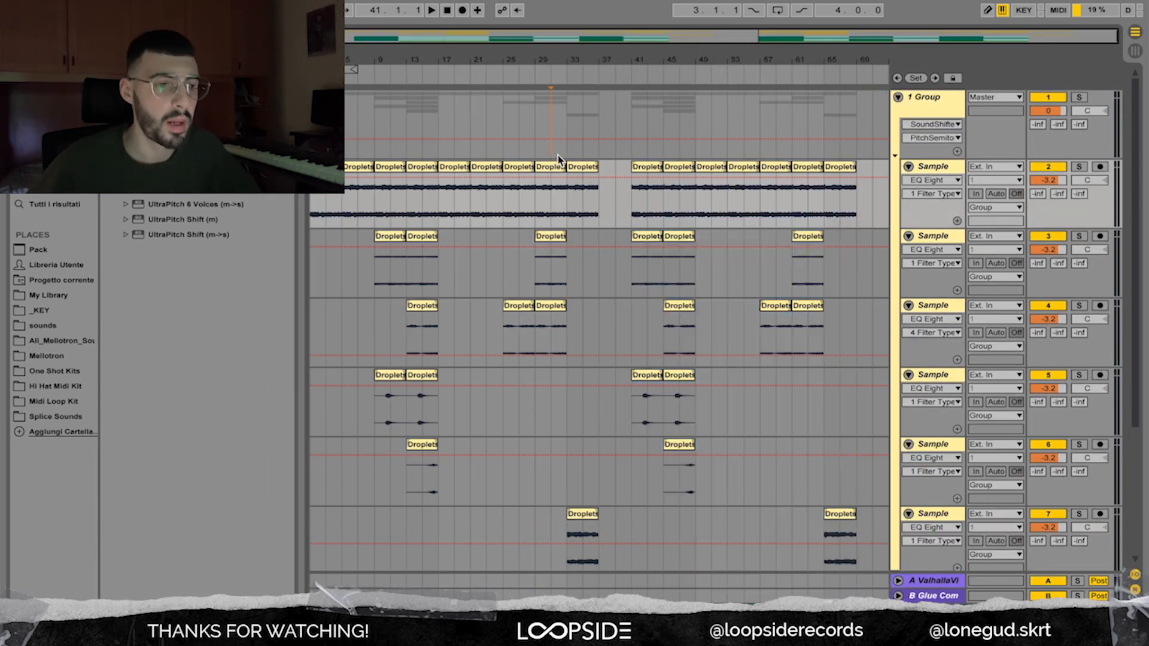
pyautogui.click(575, 167)
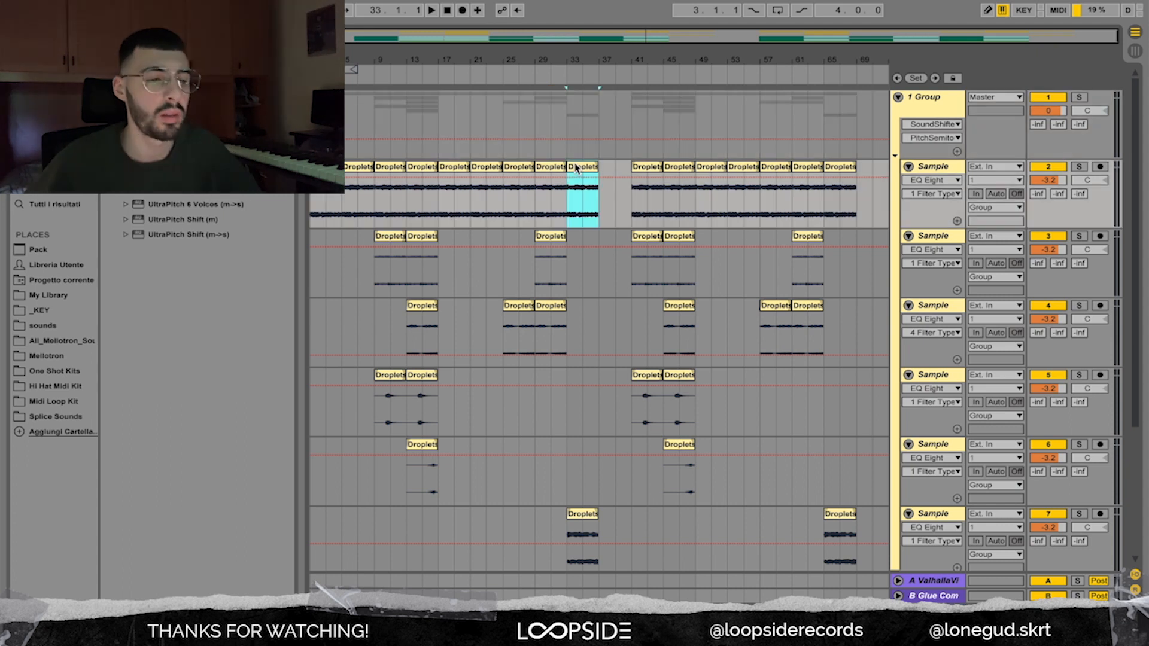
pyautogui.hotkey('ctrl', 'd')
pyautogui.click(551, 154)
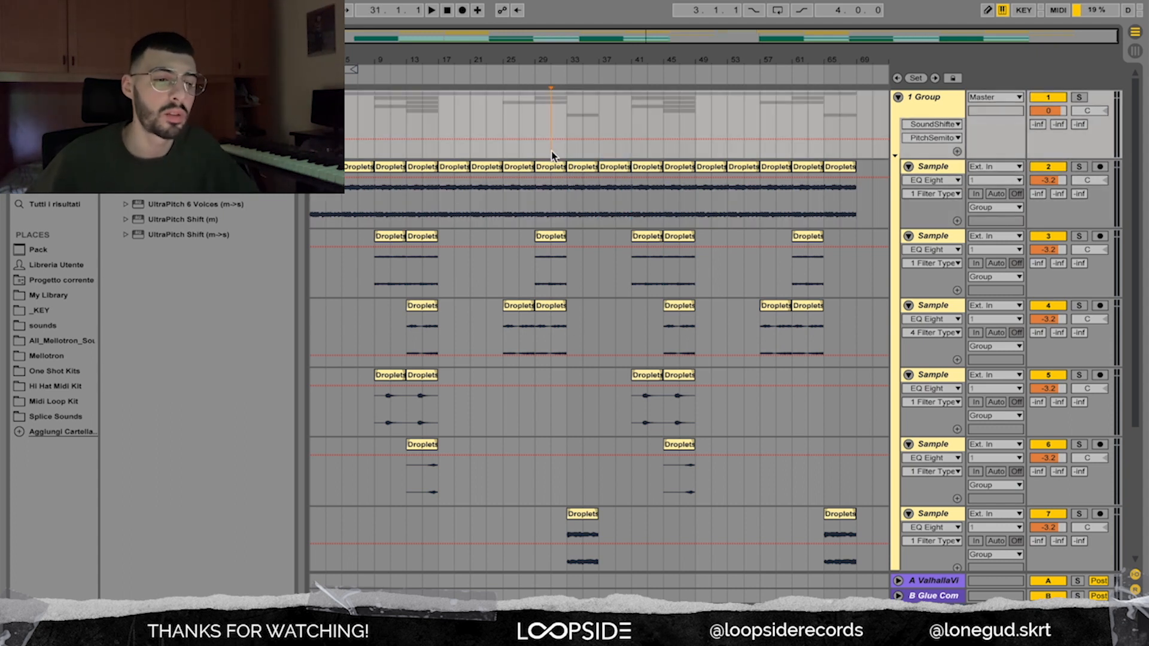
pyautogui.click(583, 521)
pyautogui.hotkey('ctrl', 'd')
# Step: Play the arrangement from bar 31 and review the drum and 808 clips below the sample group
pyautogui.click(555, 492)
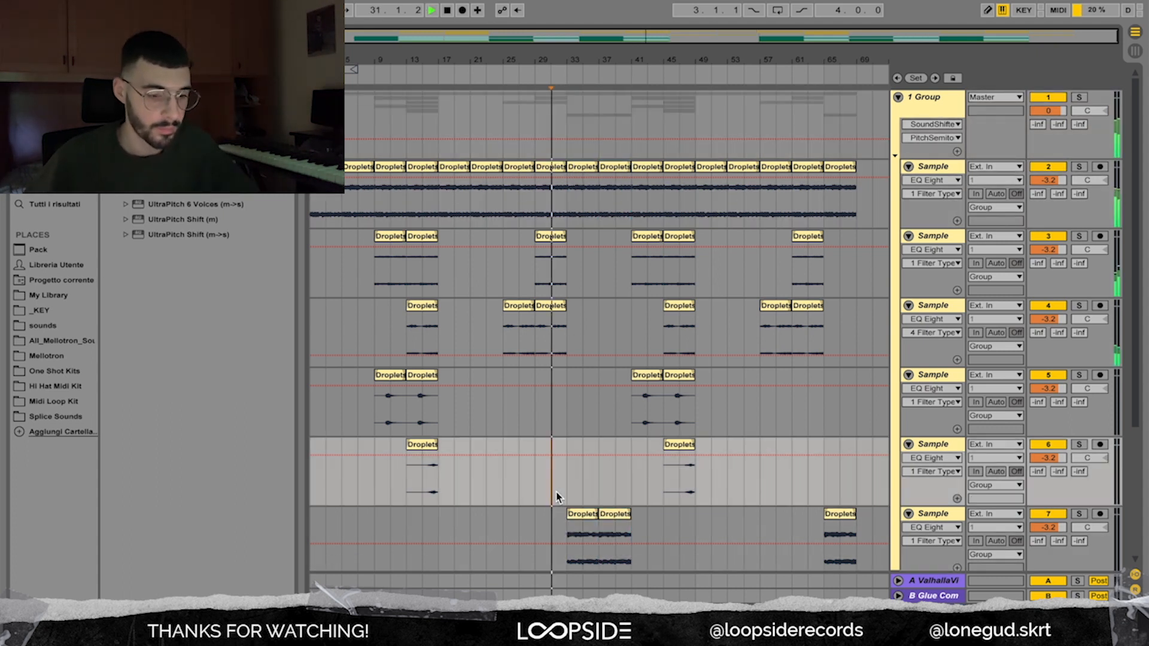
pyautogui.press('space')
pyautogui.scroll(-3, 556, 492)
pyautogui.scroll(-3, 556, 492)
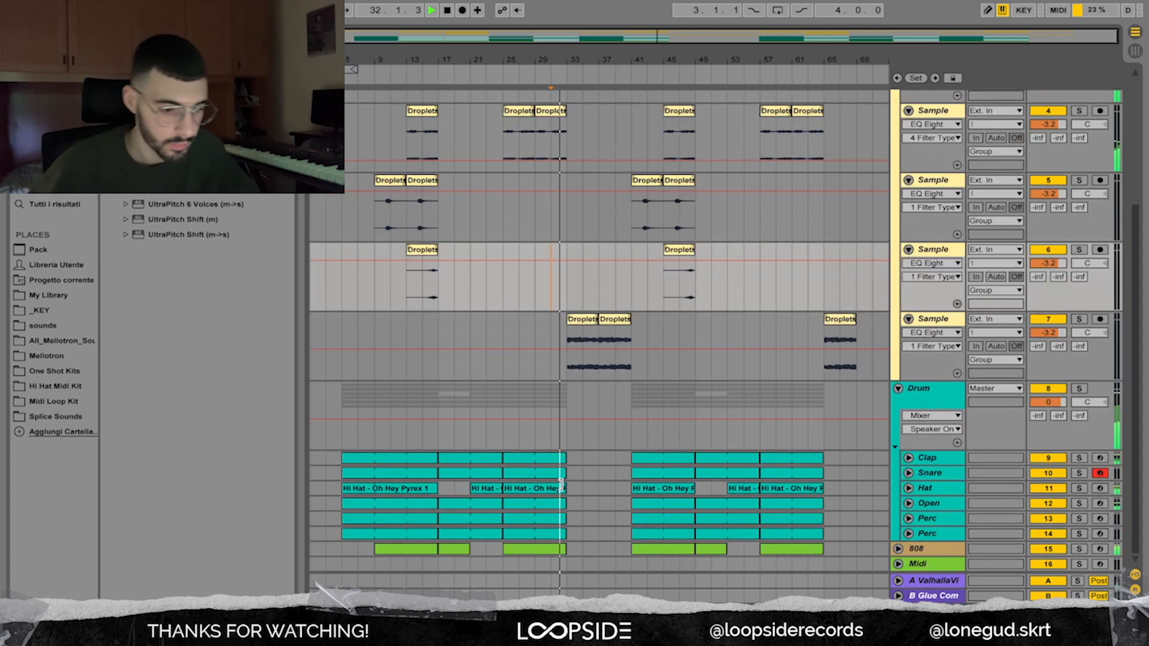
pyautogui.moveTo(567, 57); pyautogui.dragTo(560, 131)
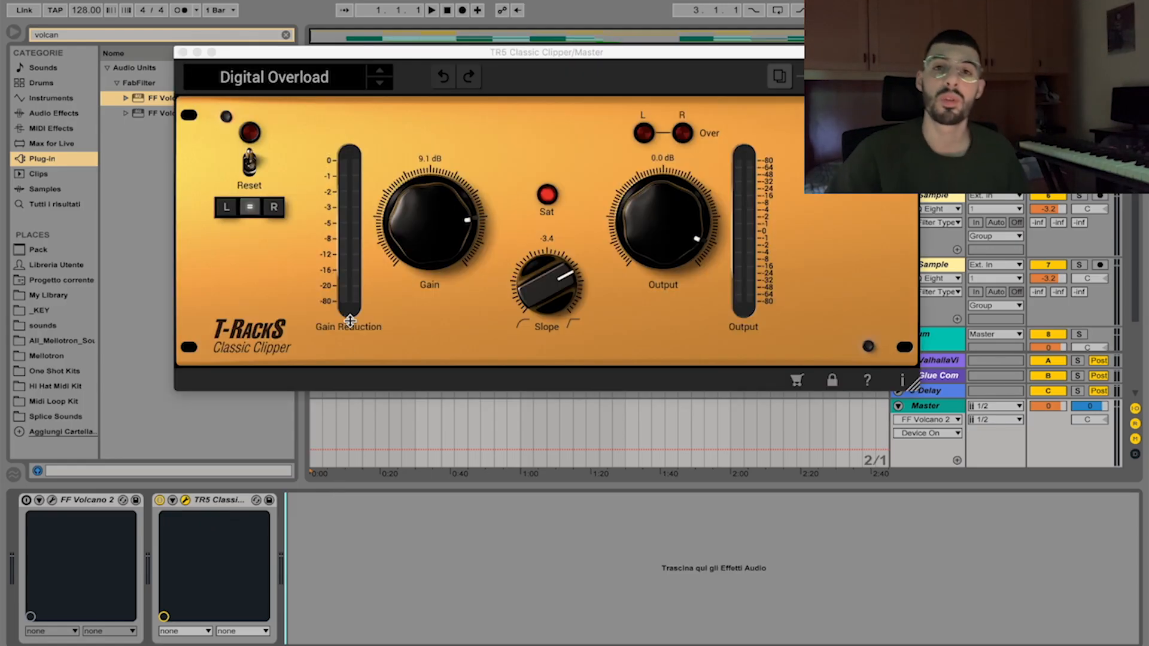
# Step: Reposition the TR5 Classic Clipper window to examine its Digital Overload settings on the master track
pyautogui.moveTo(257, 55); pyautogui.dragTo(347, 94)
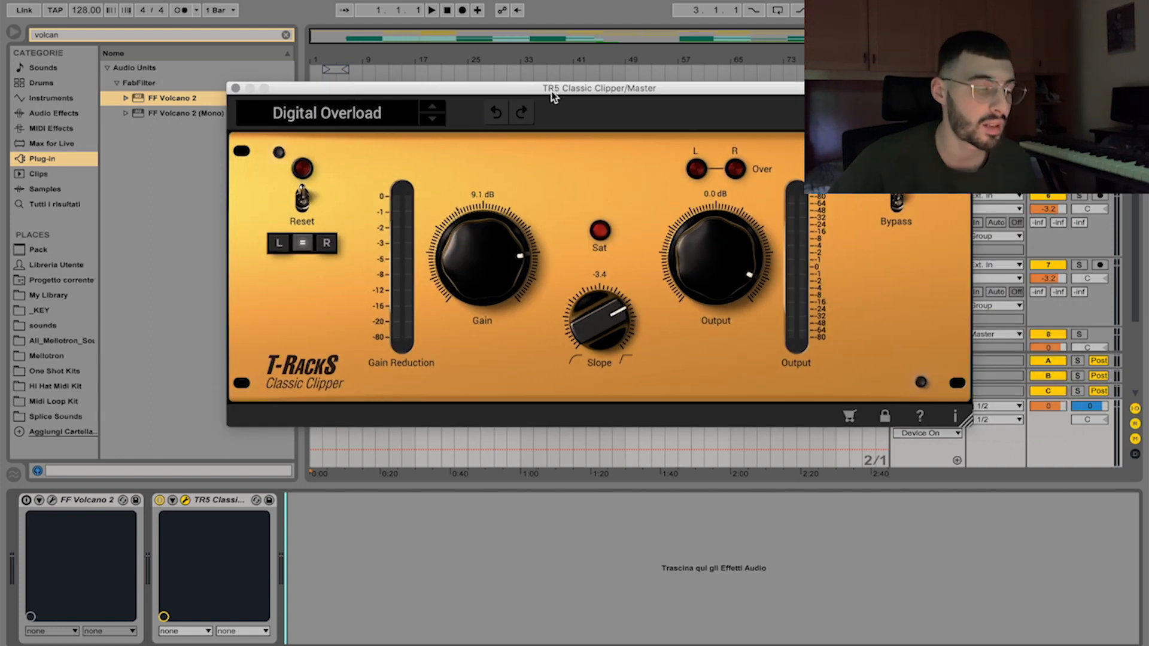
pyautogui.moveTo(551, 91); pyautogui.dragTo(504, 98)
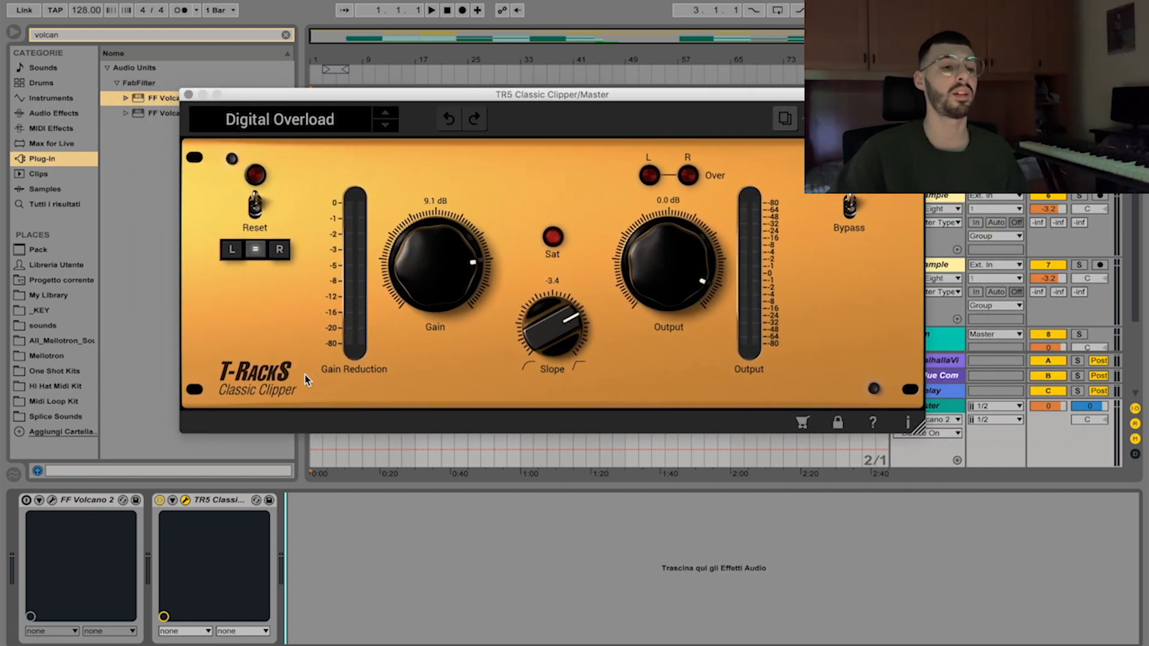